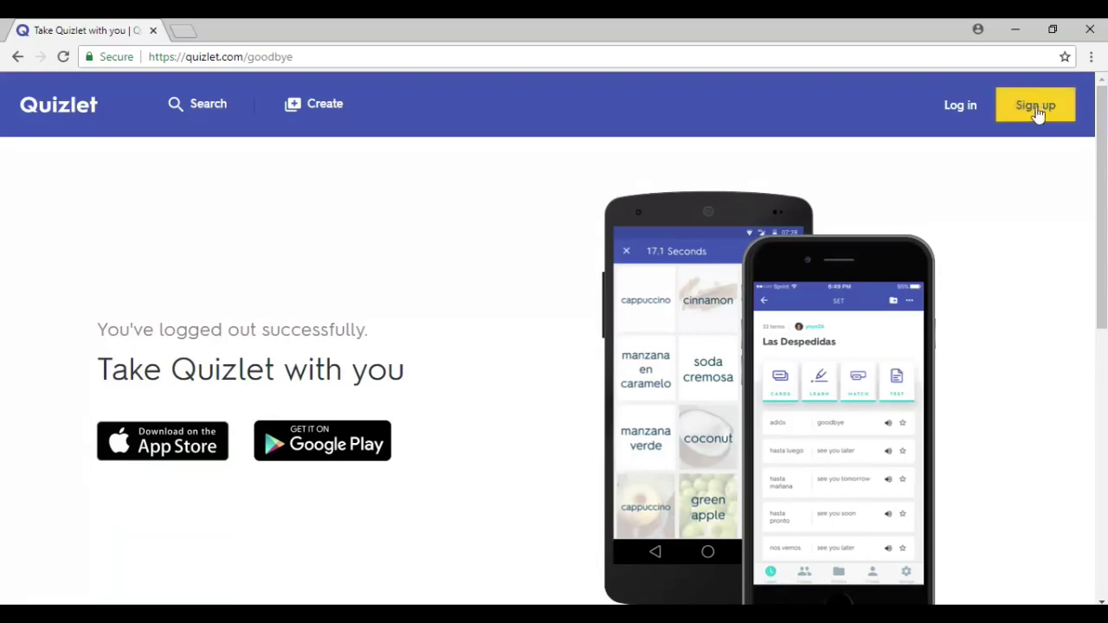
# Step: Log in to Quizlet with the first listed Google account
pyautogui.click(959, 104)
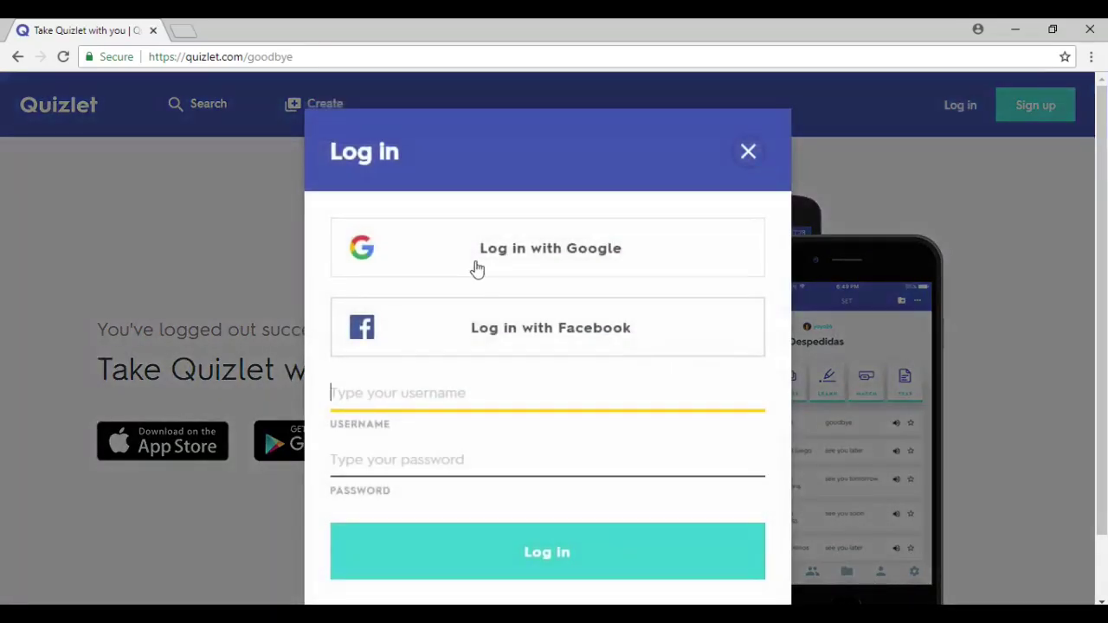
pyautogui.click(516, 262)
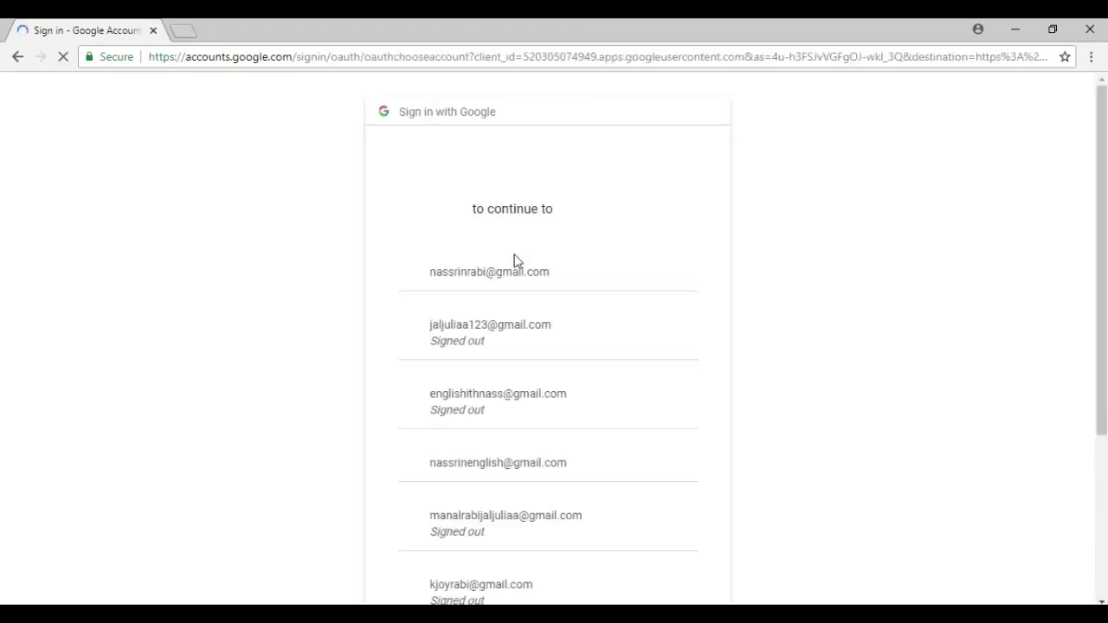
pyautogui.click(488, 269)
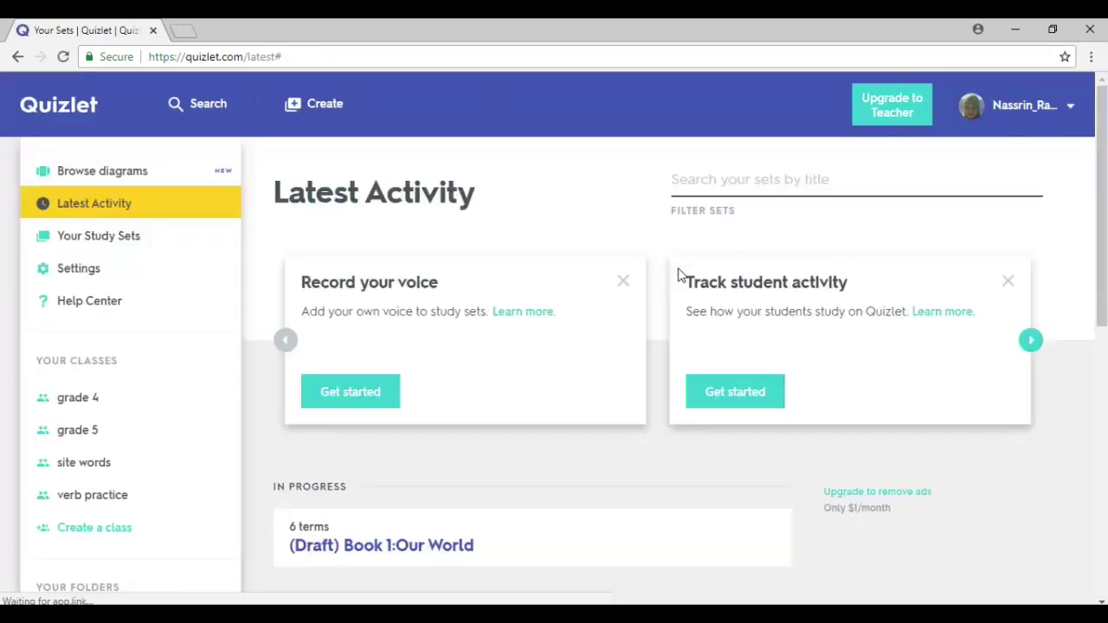
# Step: Look through the study sets listed in Latest Activity and close the vacuum cleaner advertisement
pyautogui.scroll(-5, 1103, 161)
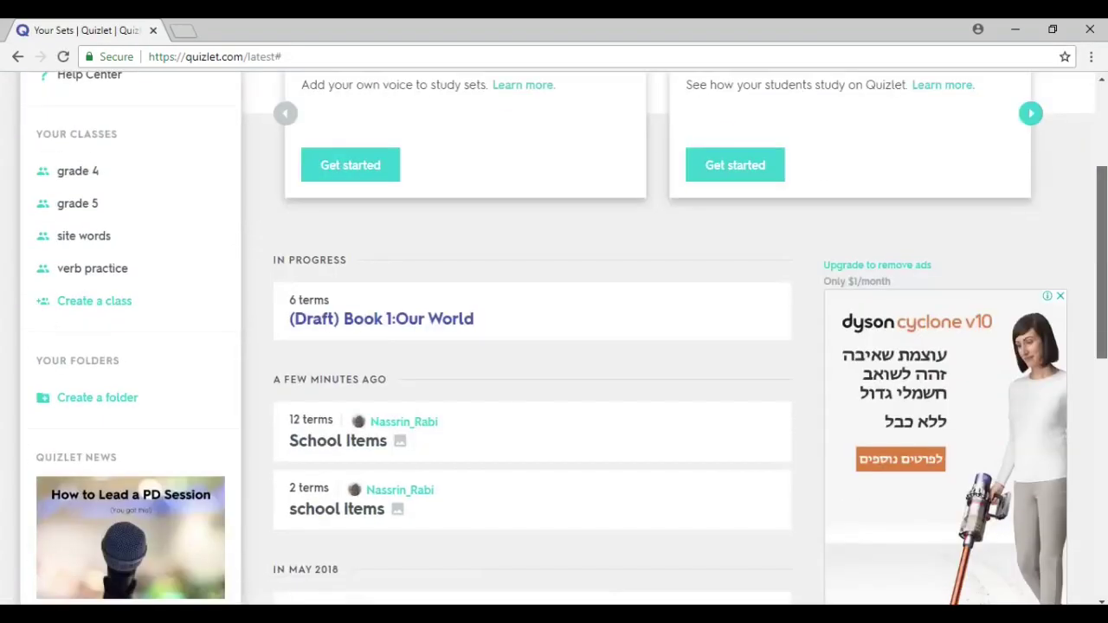
pyautogui.scroll(-2, 554, 346)
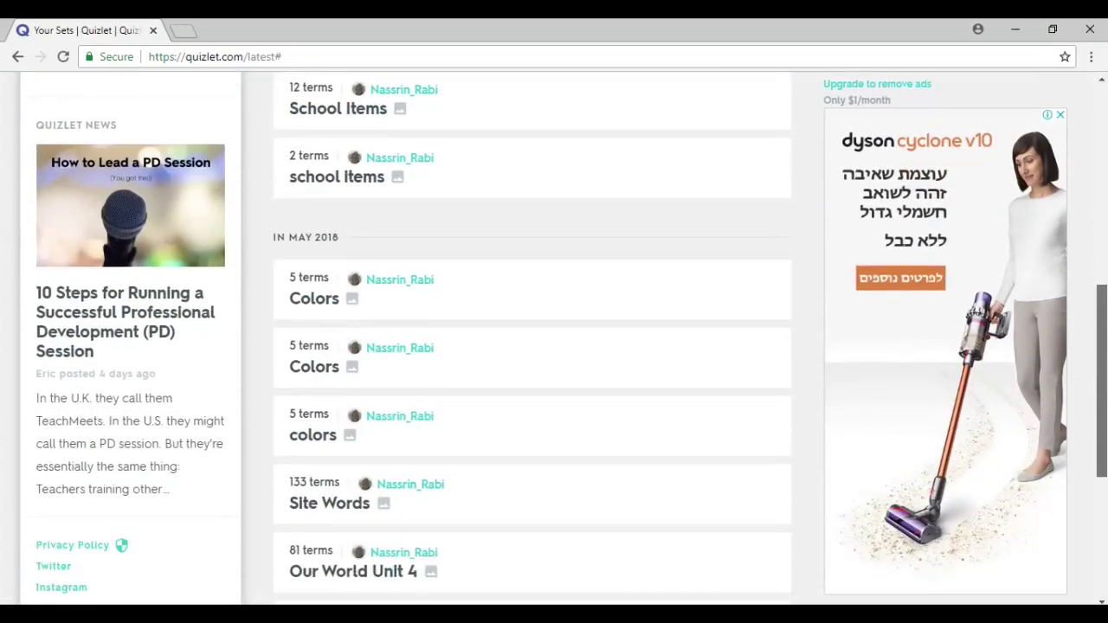
pyautogui.scroll(-1, 554, 346)
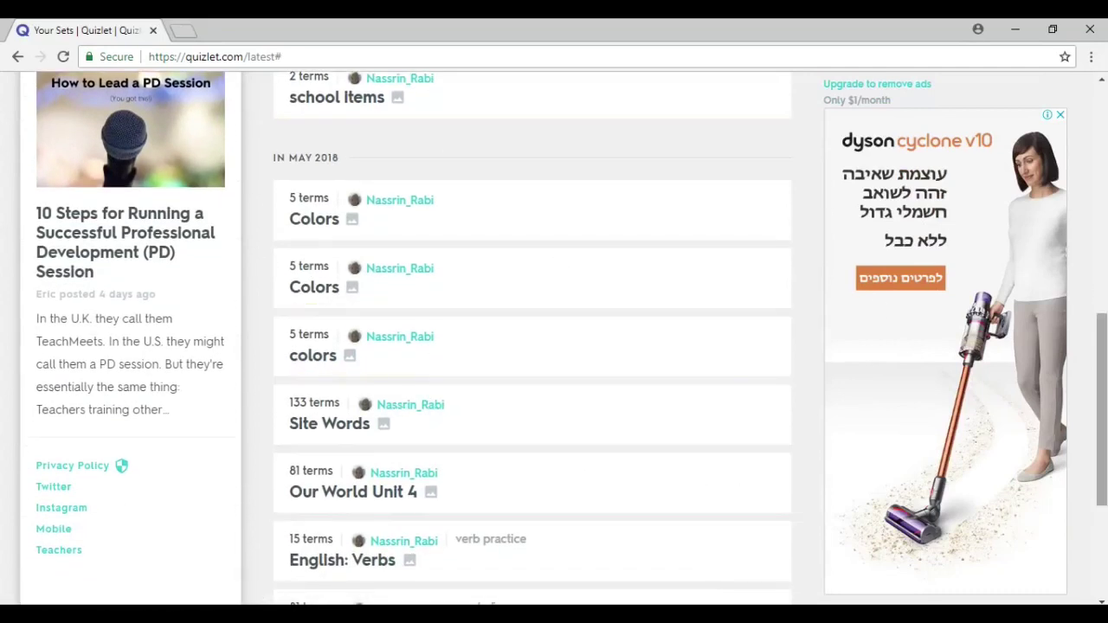
pyautogui.scroll(6, 884, 487)
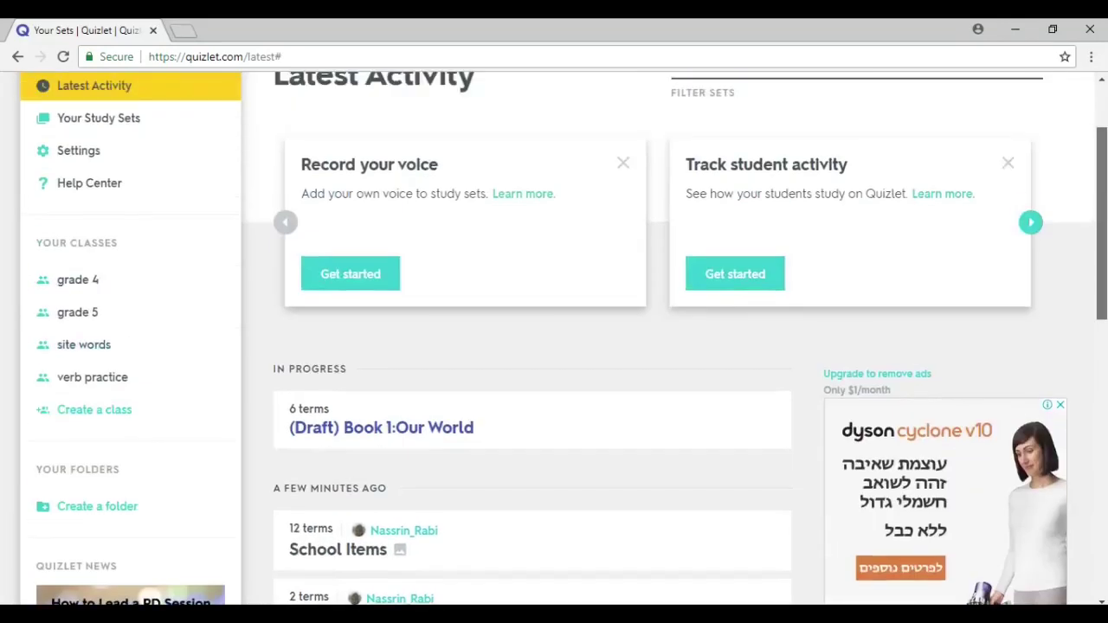
pyautogui.click(1060, 406)
pyautogui.scroll(2, 1063, 413)
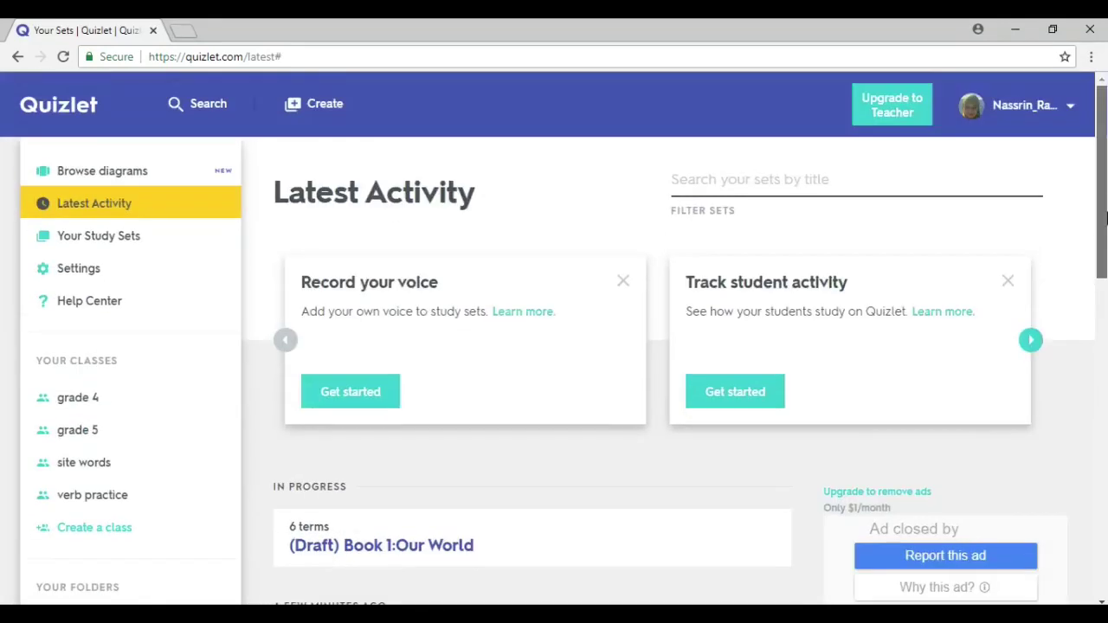
# Step: Start a new study set and title it "School items"
pyautogui.click(320, 114)
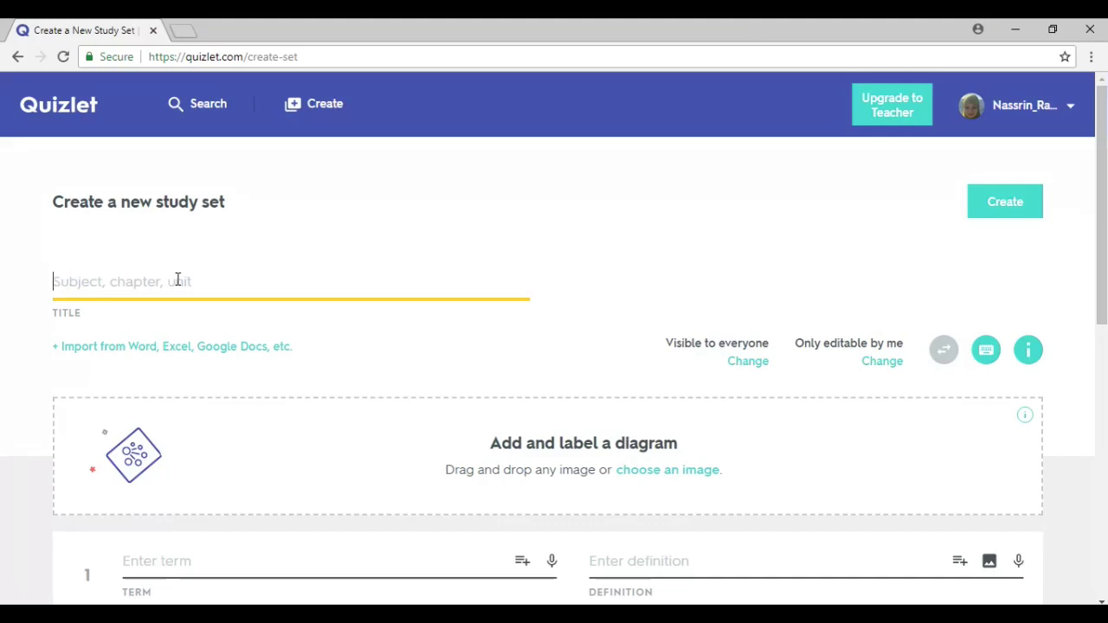
pyautogui.write('Sch')
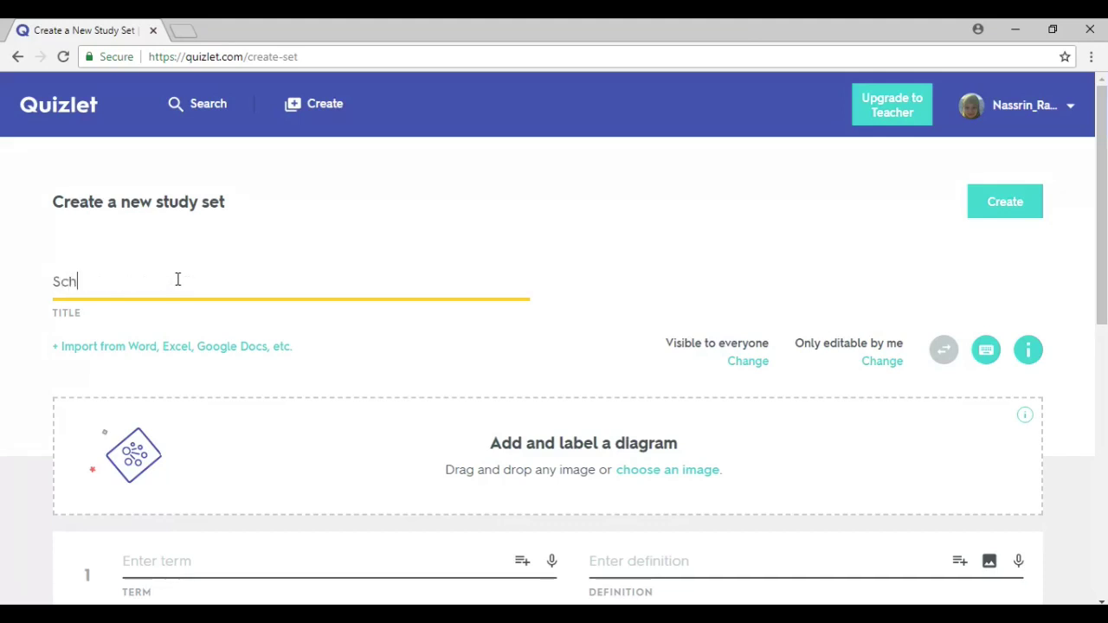
pyautogui.write('ool items')
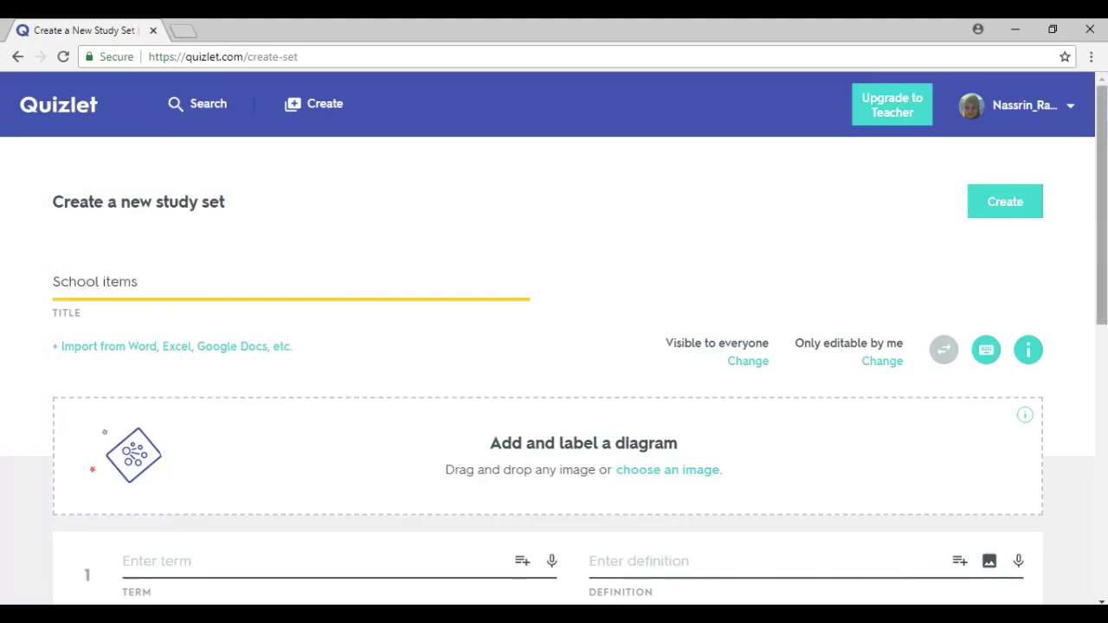
# Step: Enter "book" as the term of card 1, using the matching suggestion
pyautogui.moveTo(1103, 107); pyautogui.dragTo(1103, 244)
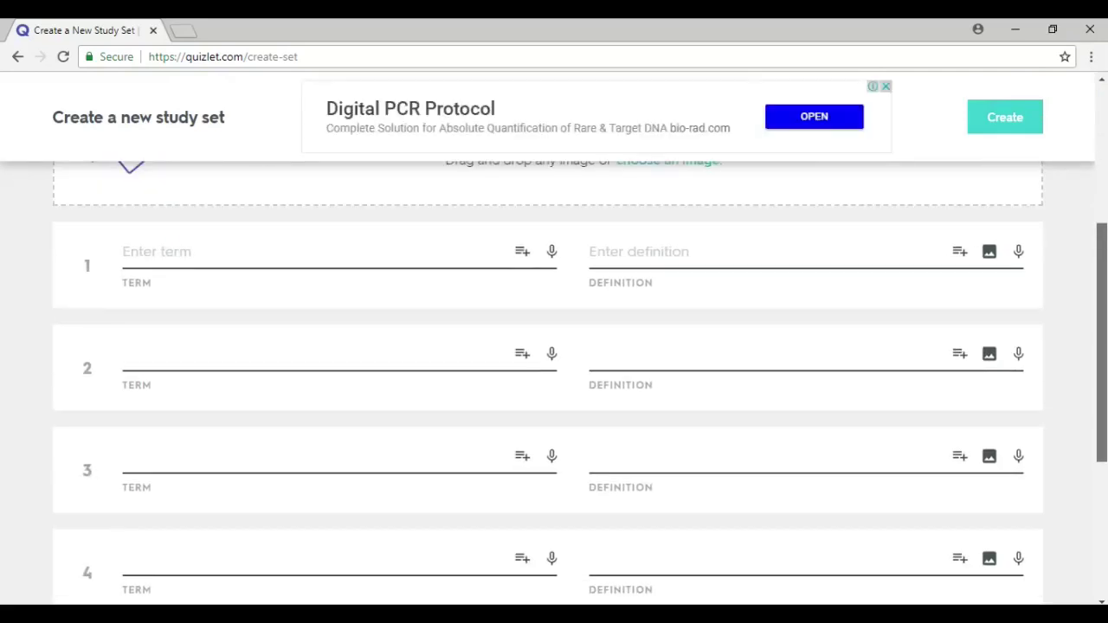
pyautogui.click(194, 254)
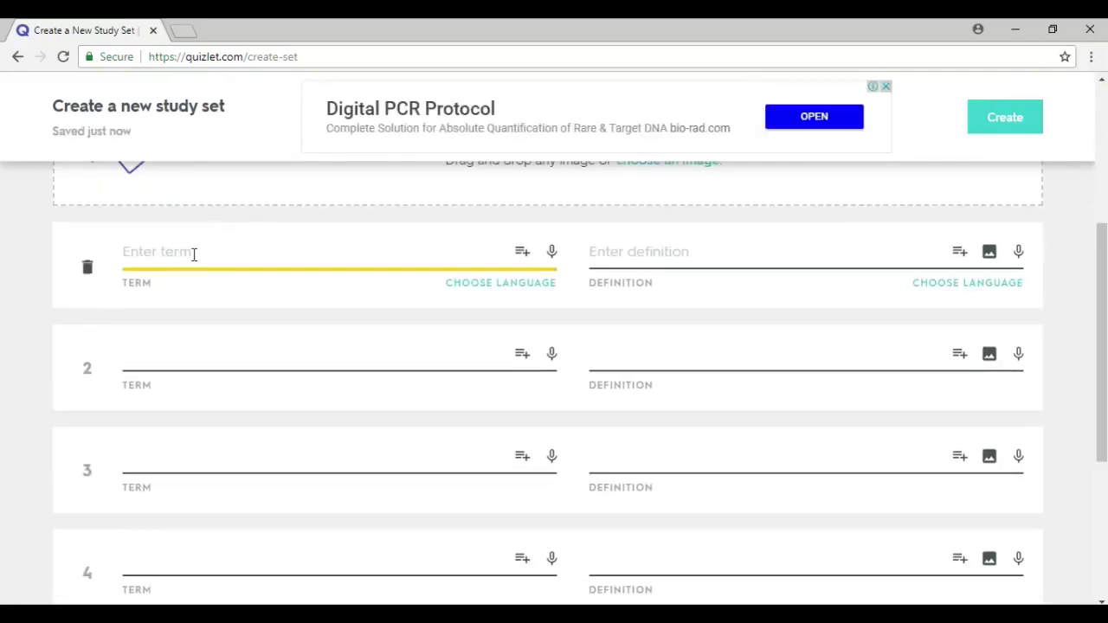
pyautogui.write('book')
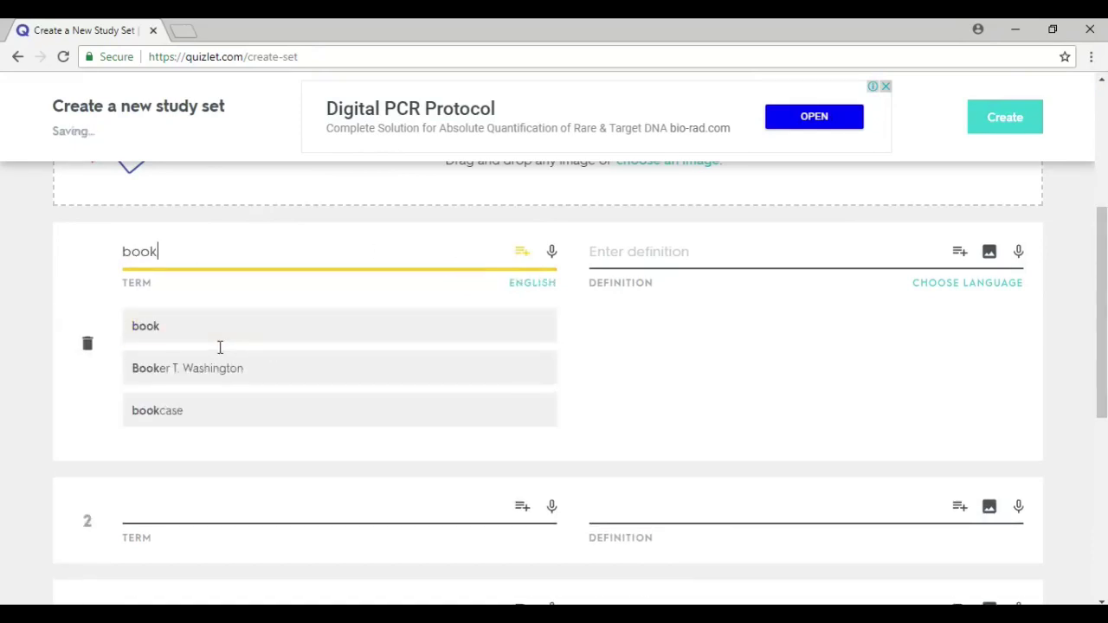
pyautogui.click(222, 329)
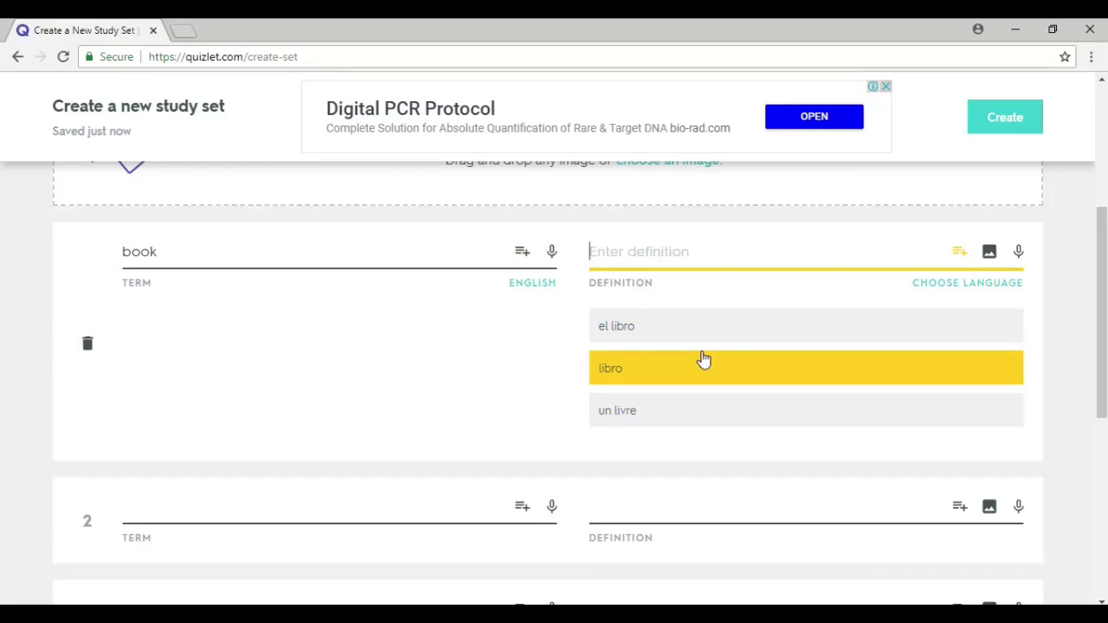
# Step: Set the definition language to Arabic and enter "كتاب" as the definition of card 1 with the on-screen Arabic letters
pyautogui.click(963, 290)
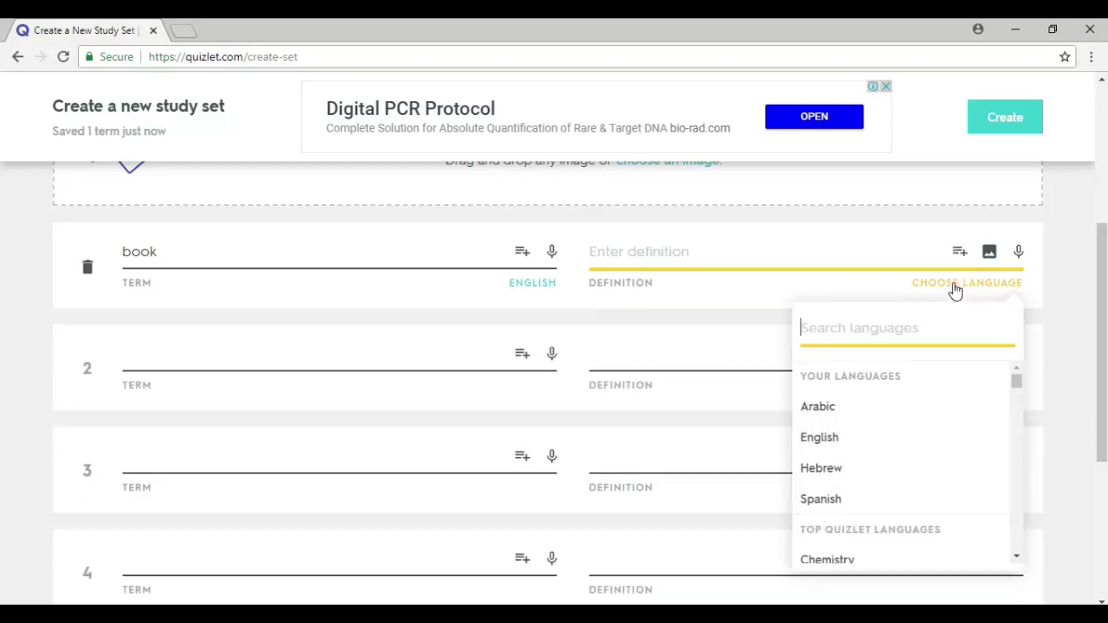
pyautogui.click(826, 416)
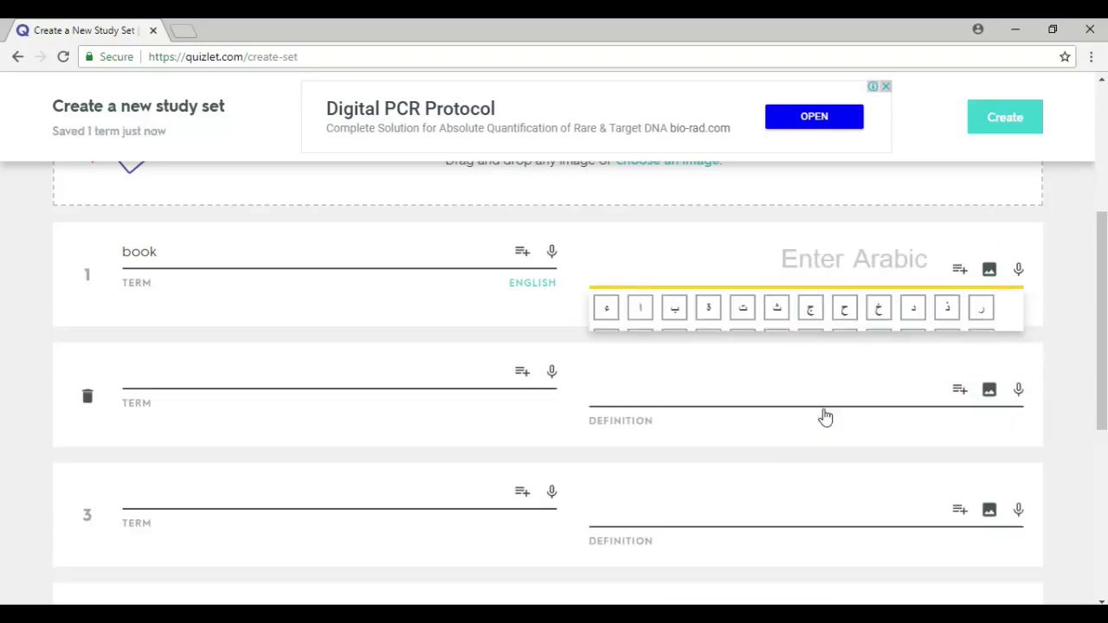
pyautogui.moveTo(773, 327)
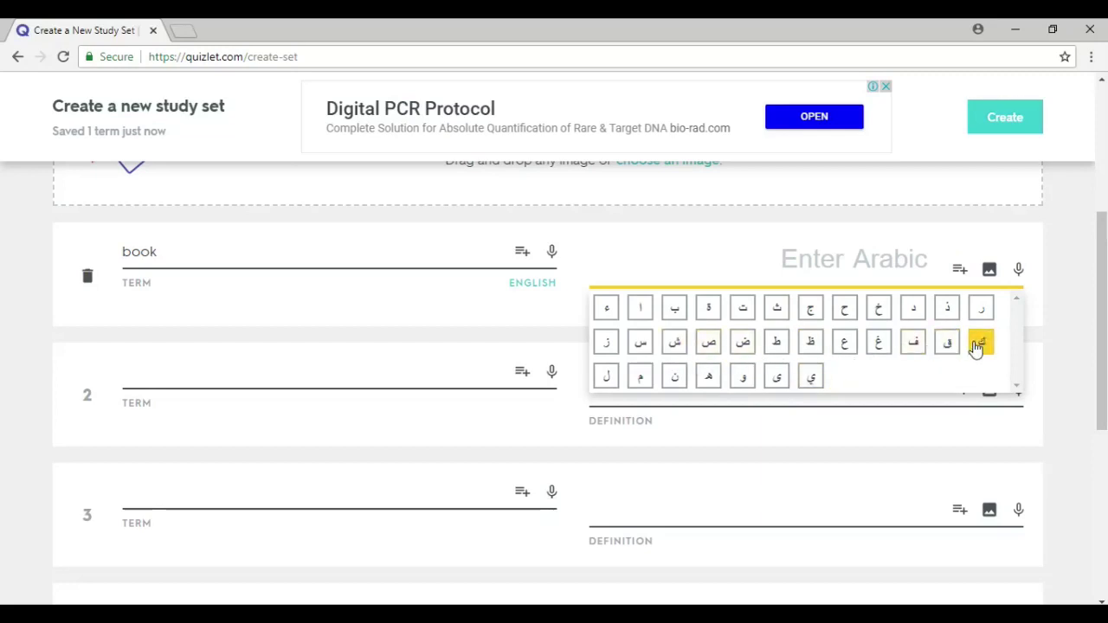
pyautogui.click(981, 342)
pyautogui.click(742, 309)
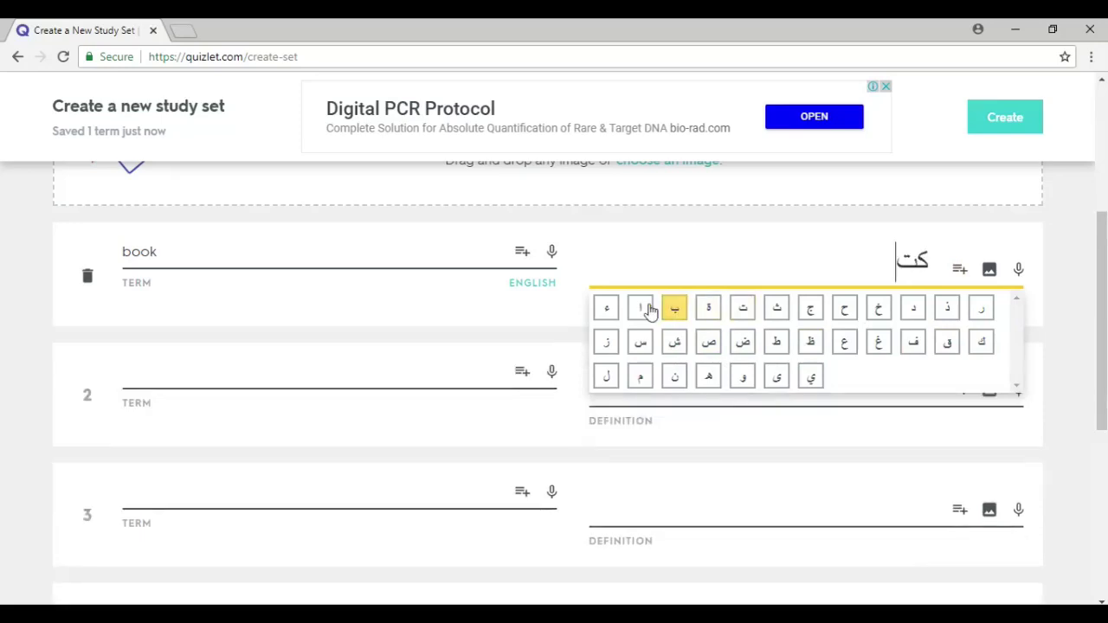
pyautogui.click(640, 309)
pyautogui.click(673, 312)
pyautogui.click(1051, 390)
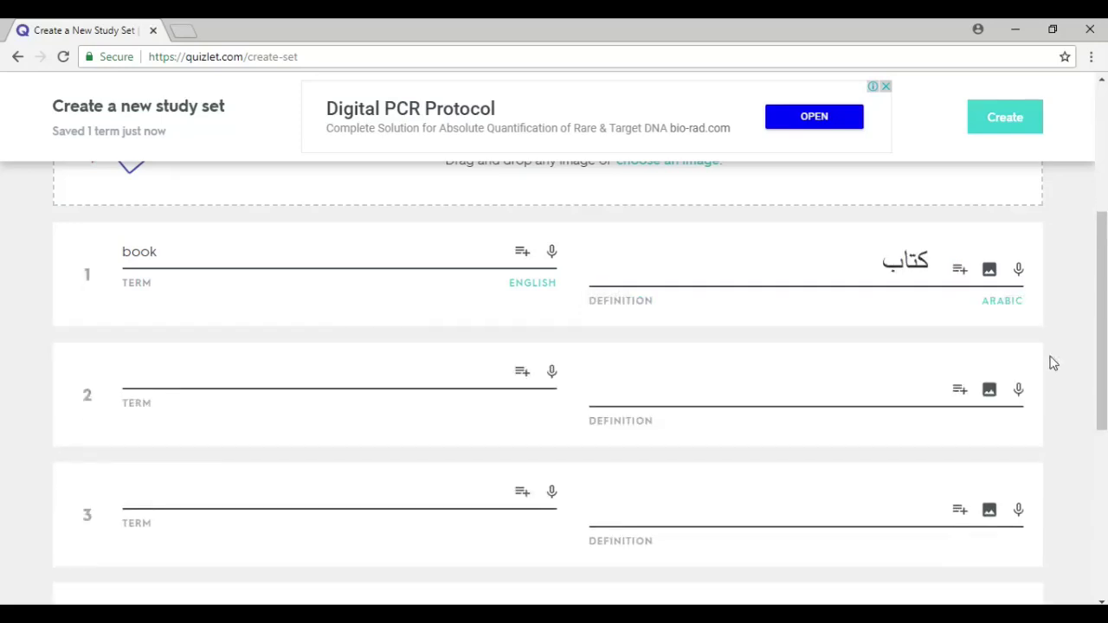
# Step: Add the first open-book image to card 1's definition and open its voice recording option
pyautogui.click(989, 269)
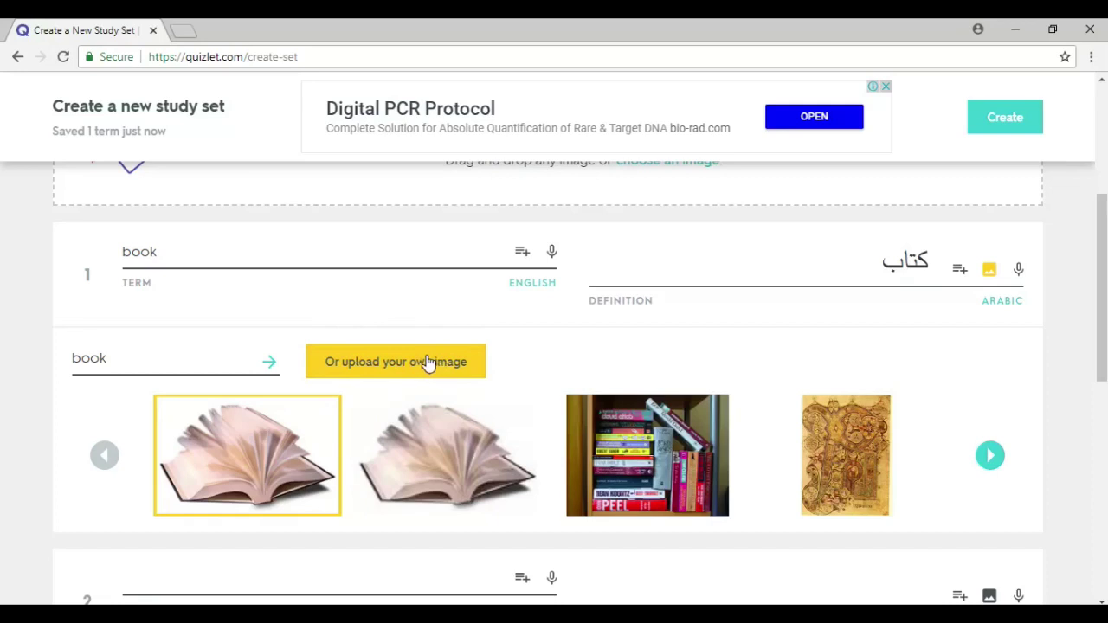
pyautogui.click(253, 460)
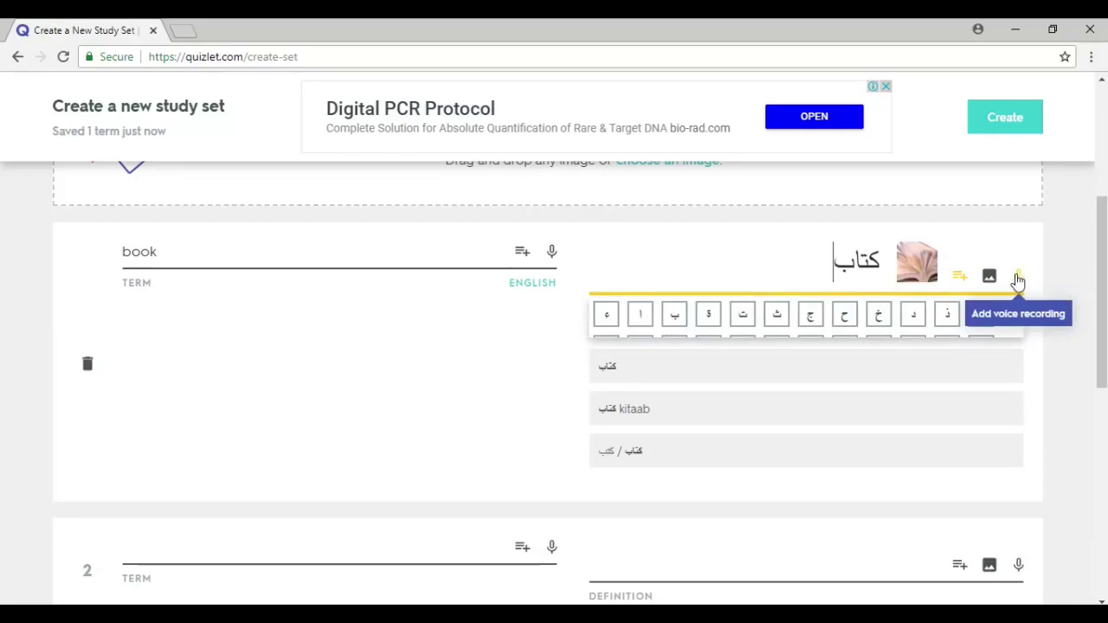
pyautogui.click(1018, 277)
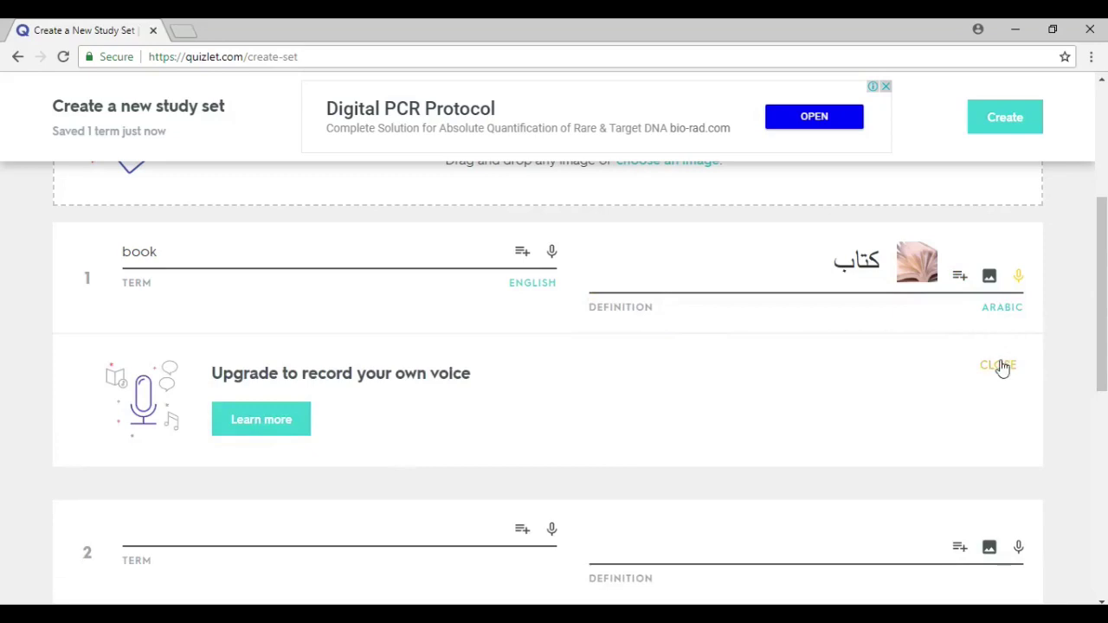
# Step: Enter "ruler" as the term of card 2, using the matching suggestion
pyautogui.scroll(-1, 580, 376)
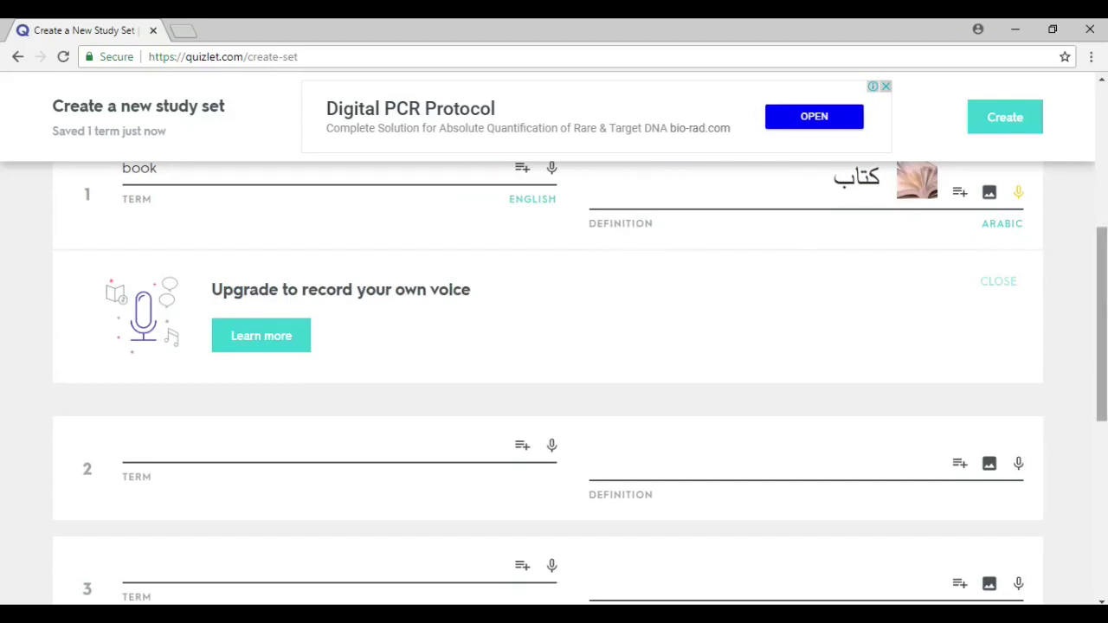
pyautogui.scroll(-1, 1101, 329)
pyautogui.click(292, 342)
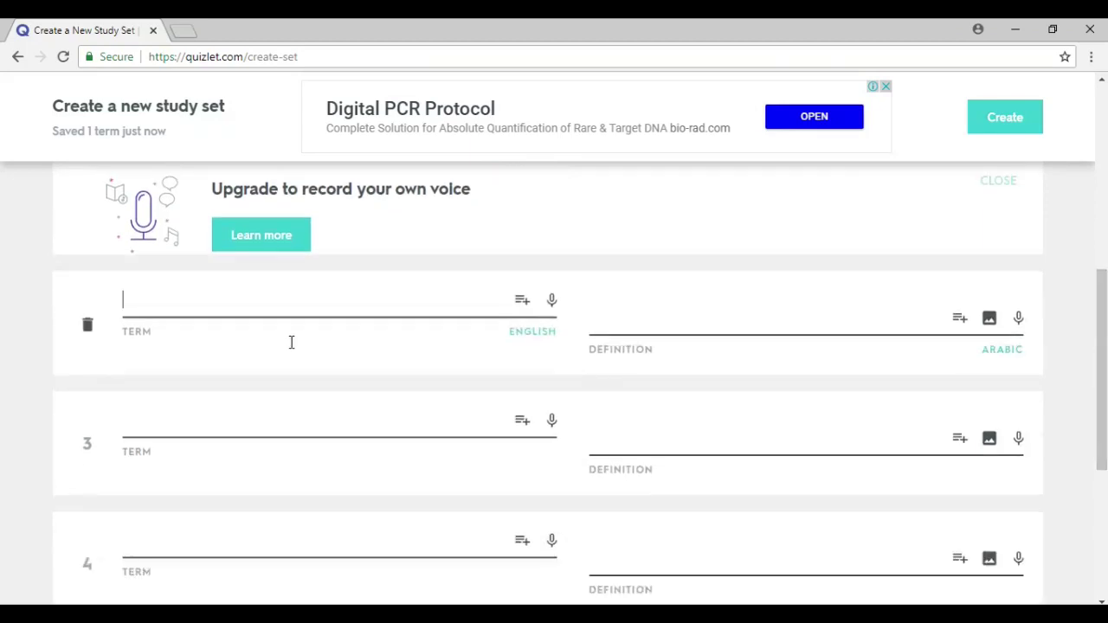
pyautogui.scroll(-1, 292, 344)
pyautogui.write('ru')
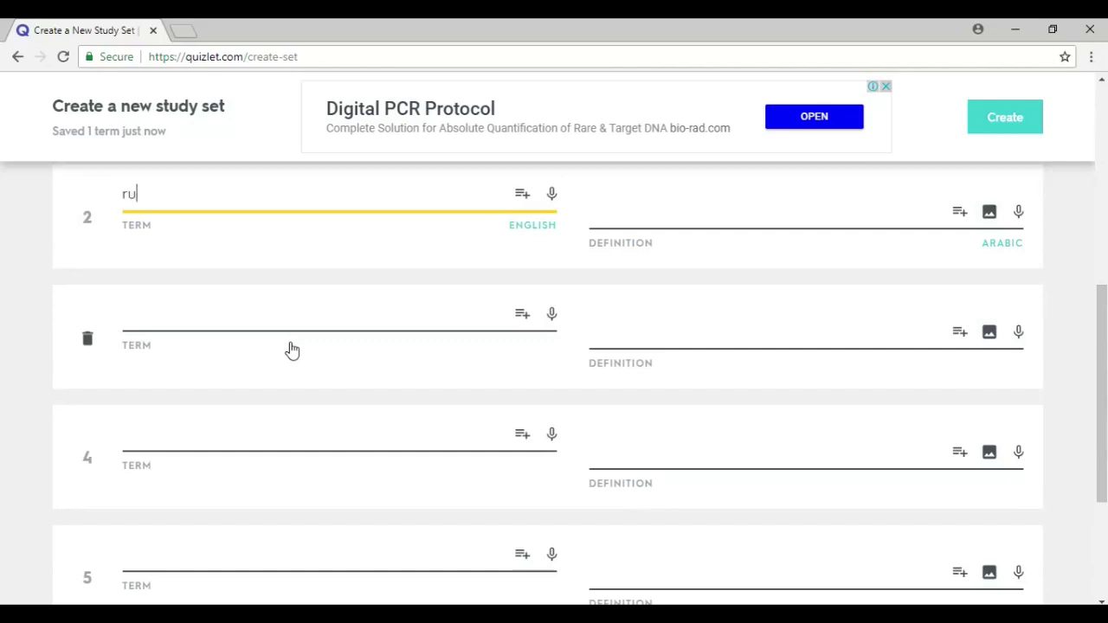
pyautogui.write('ler')
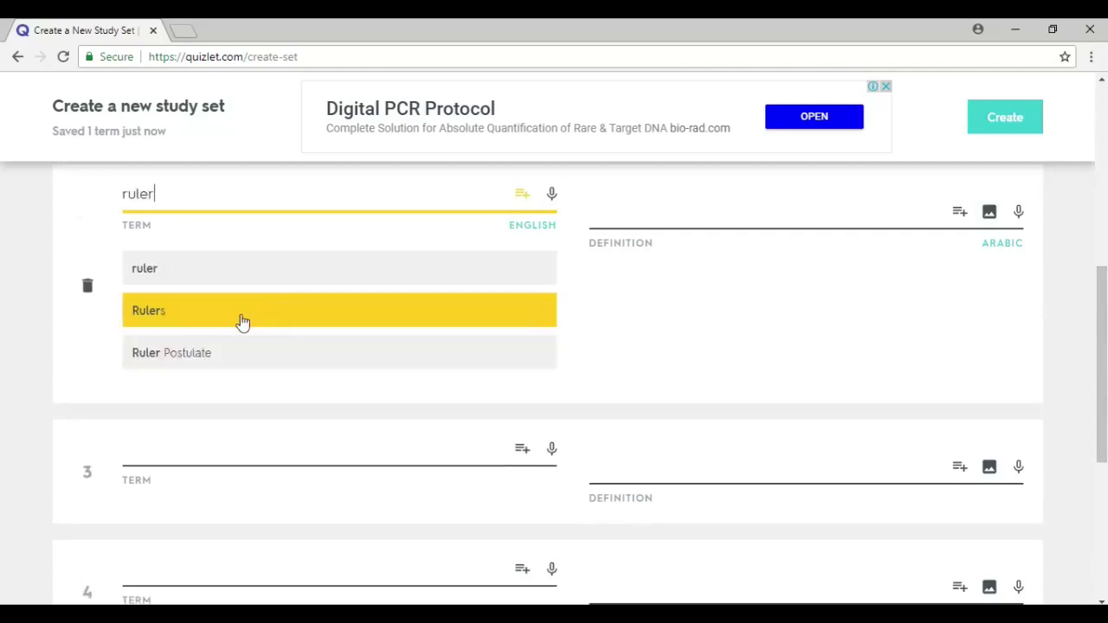
pyautogui.click(235, 277)
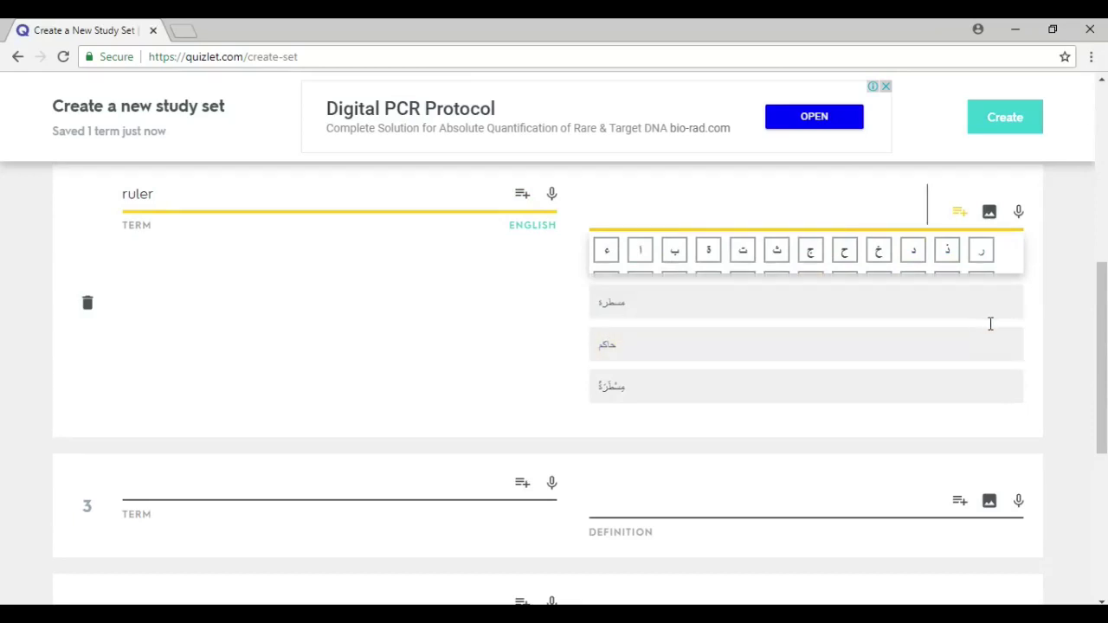
pyautogui.moveTo(725, 324)
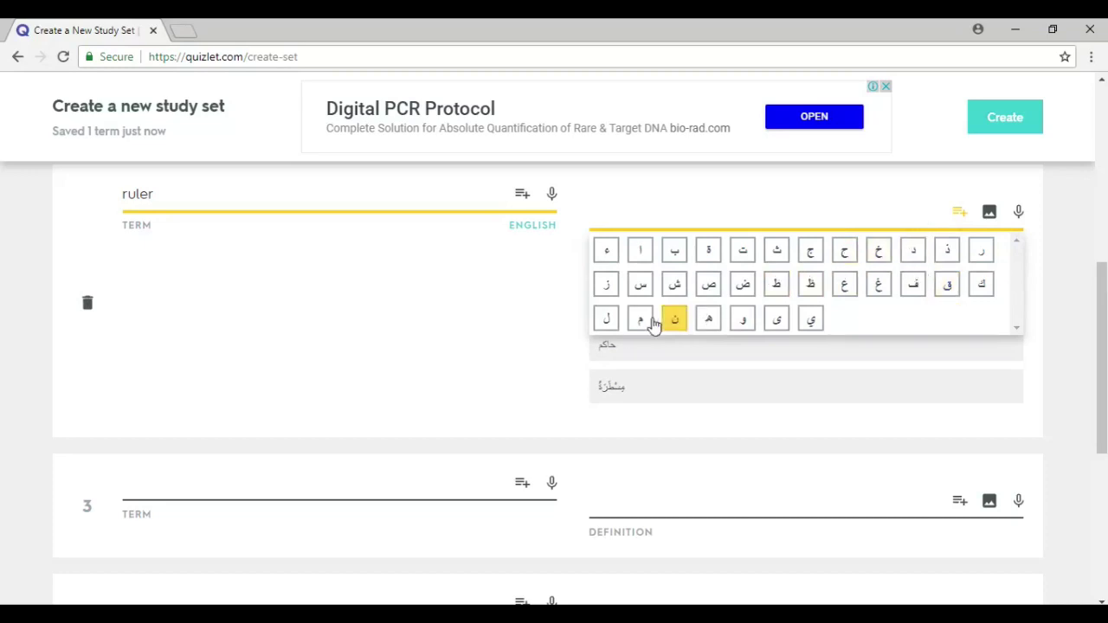
pyautogui.click(641, 320)
pyautogui.click(639, 286)
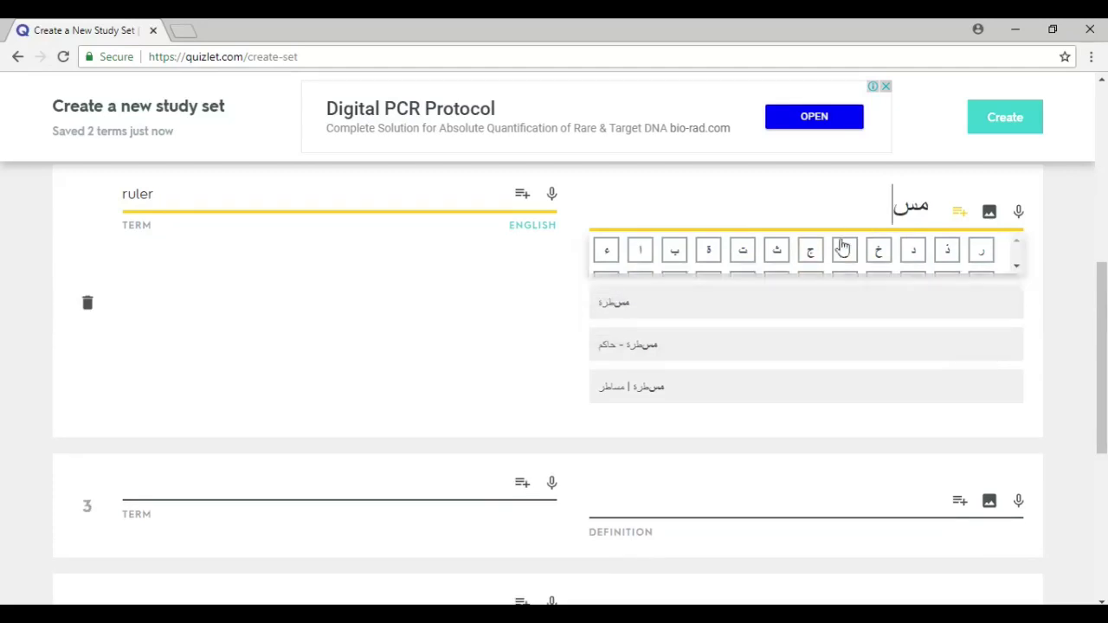
pyautogui.press('BackSpace')
pyautogui.press('BackSpace')
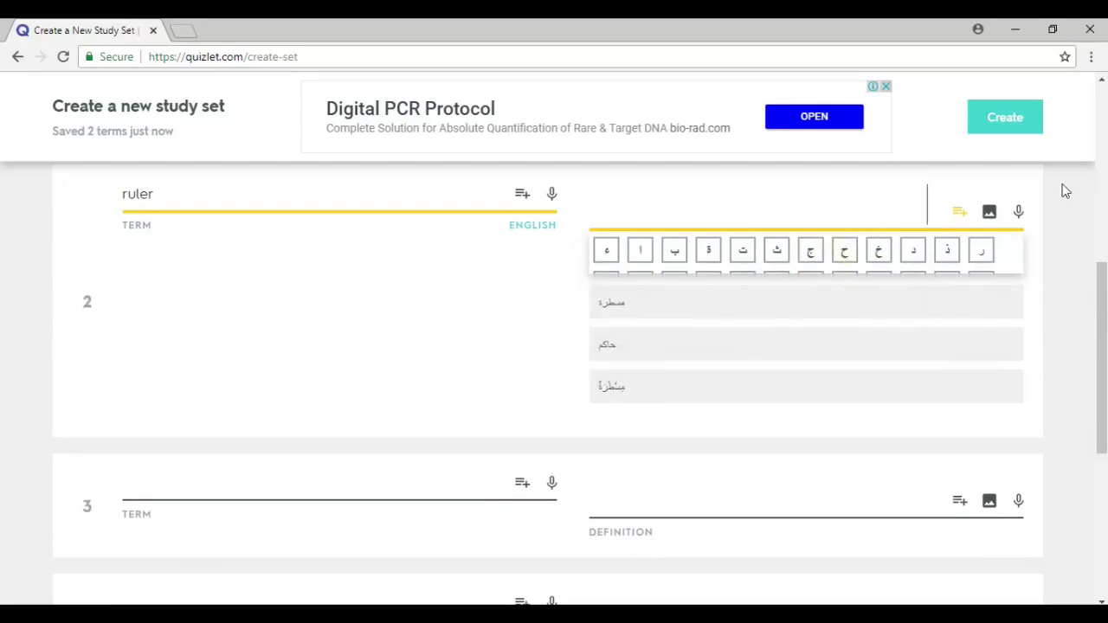
# Step: Add the white ruler image as card 2's definition and create the study set
pyautogui.click(989, 215)
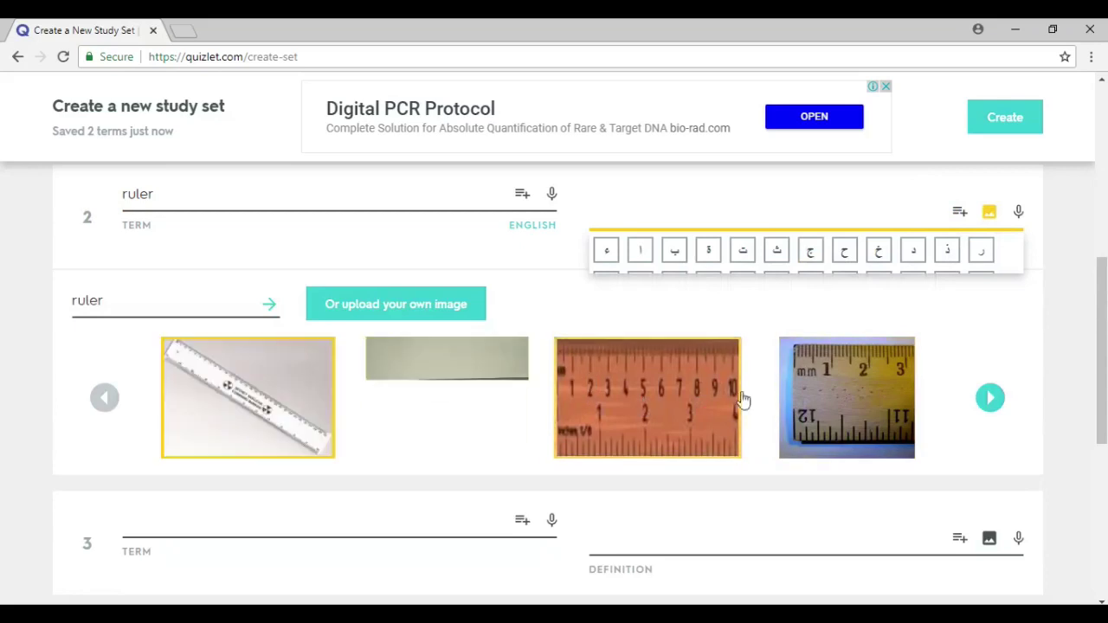
pyautogui.click(246, 392)
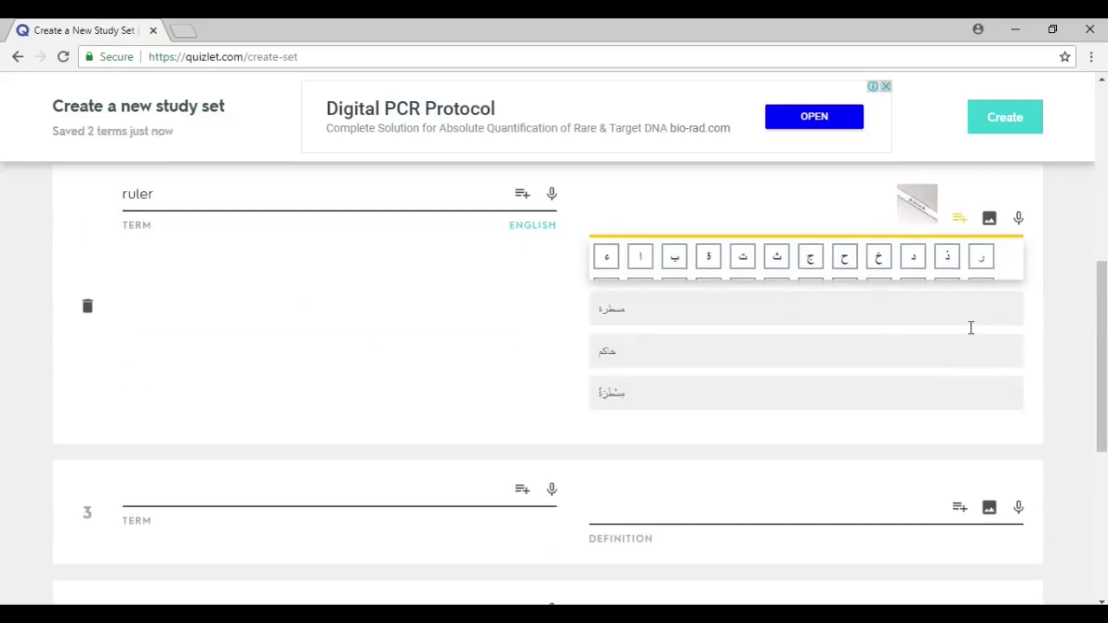
pyautogui.moveTo(1104, 322); pyautogui.dragTo(1102, 470)
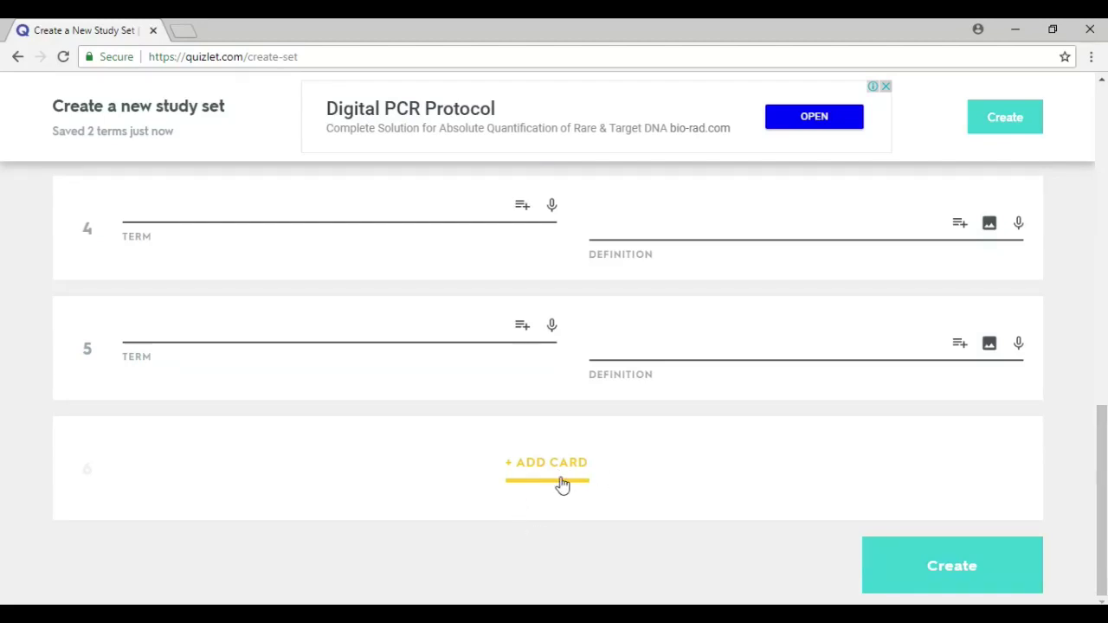
pyautogui.click(942, 566)
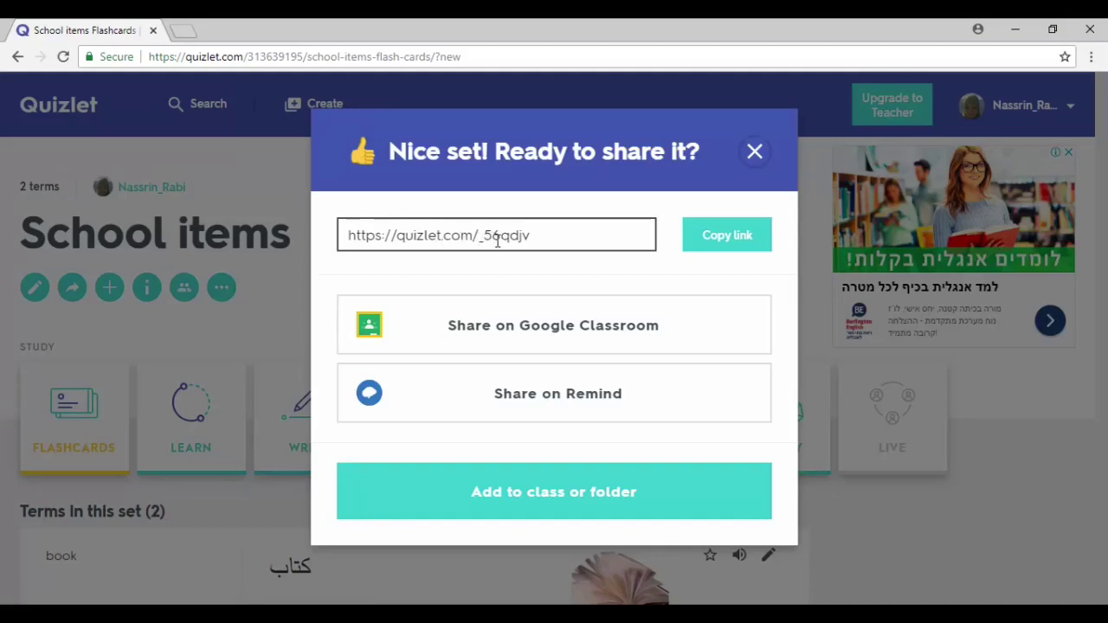
# Step: Copy the share link of the new School items set and close the sharing dialog
pyautogui.click(724, 236)
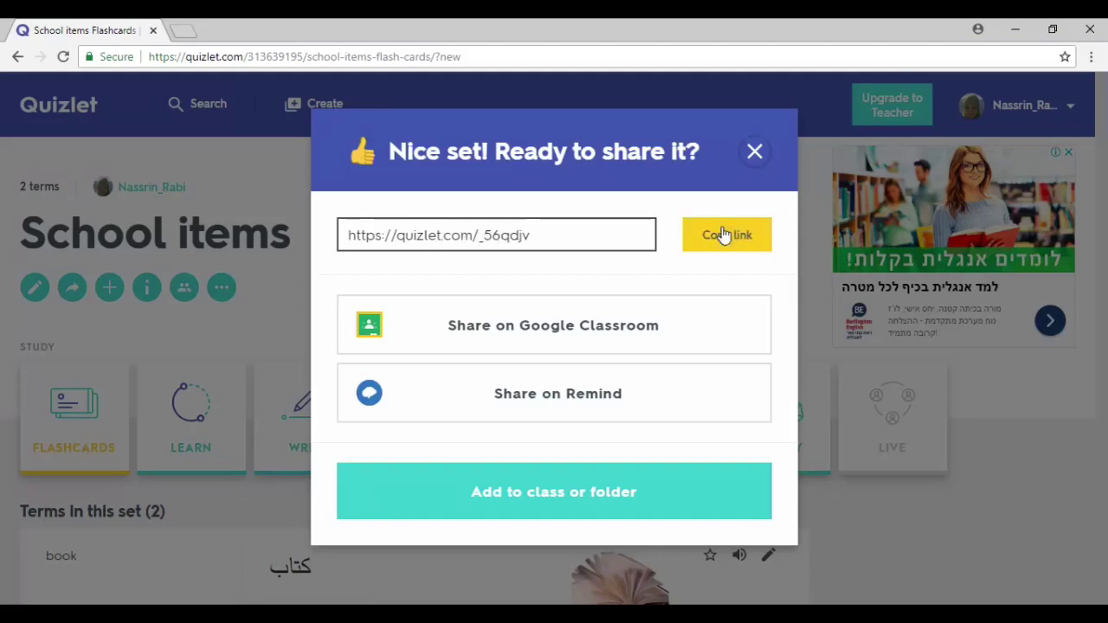
pyautogui.click(754, 154)
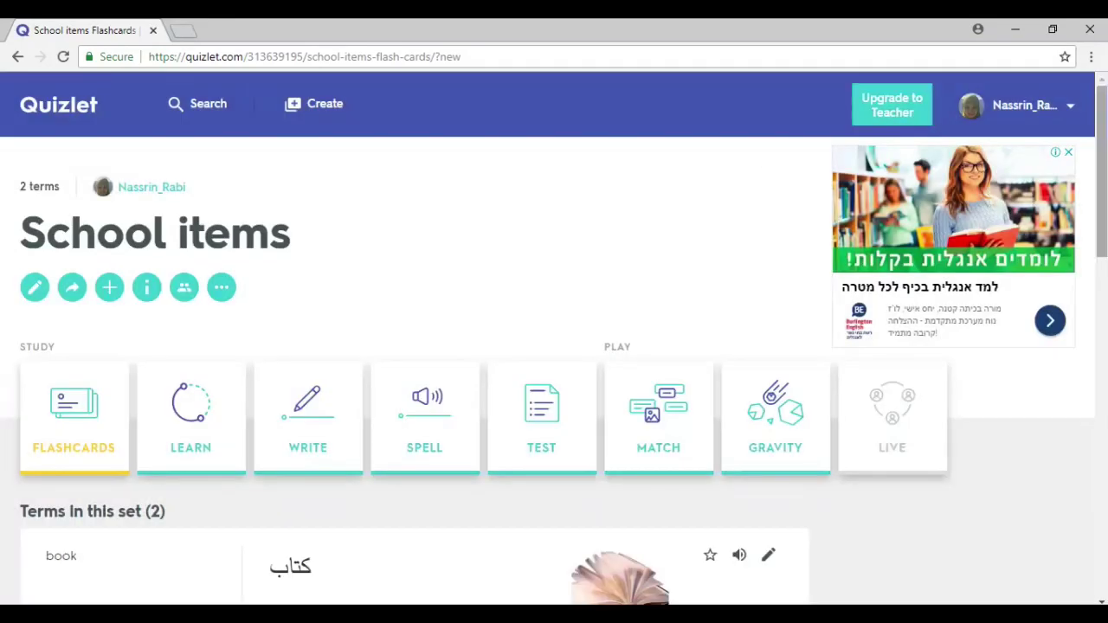
# Step: Look over the School items set page, including its study and play modes and the listed terms with their images
pyautogui.scroll(-1, 555, 346)
pyautogui.scroll(1, 554, 346)
pyautogui.scroll(-4, 554, 347)
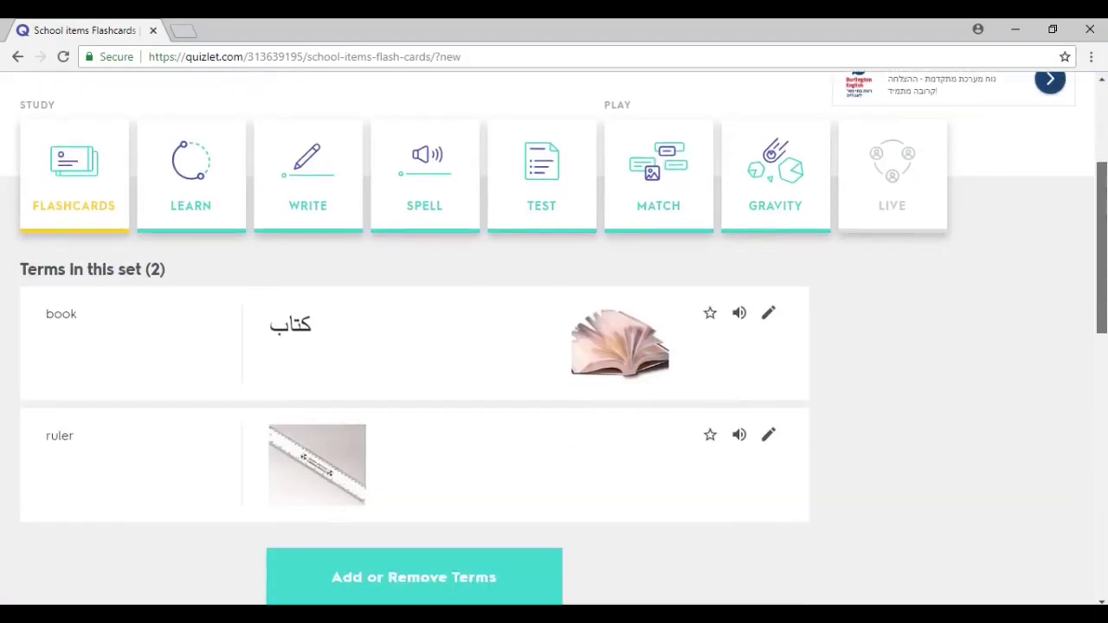
pyautogui.scroll(4, 554, 346)
pyautogui.scroll(-3, 554, 346)
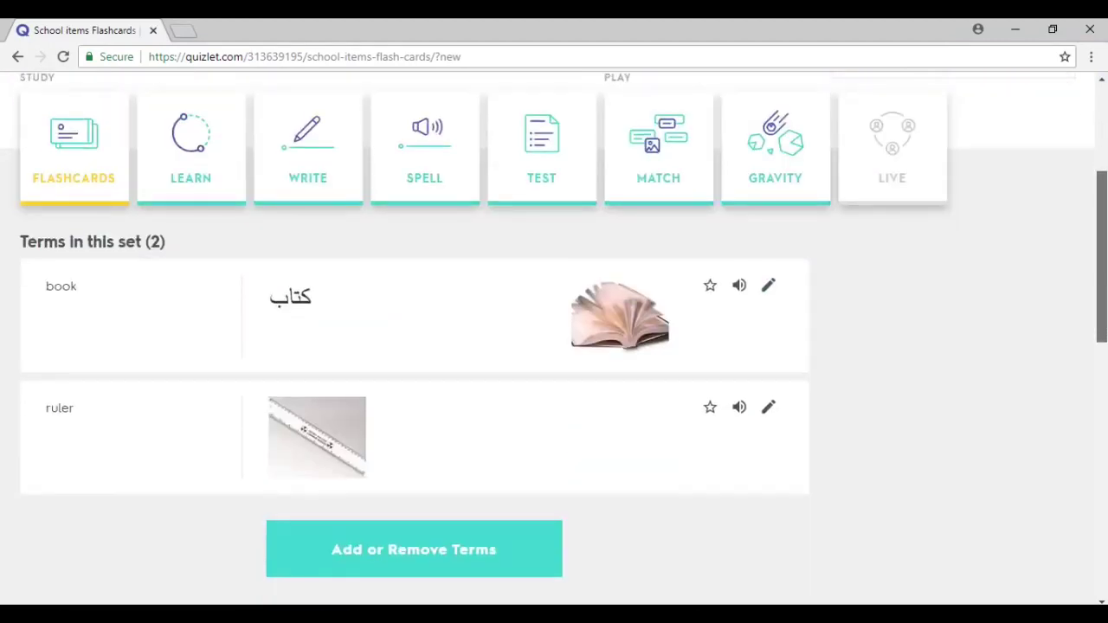
pyautogui.scroll(-1, 554, 346)
pyautogui.scroll(4, 554, 346)
pyautogui.scroll(-1, 554, 347)
pyautogui.scroll(-1, 554, 346)
pyautogui.scroll(2, 554, 346)
pyautogui.scroll(-1, 554, 346)
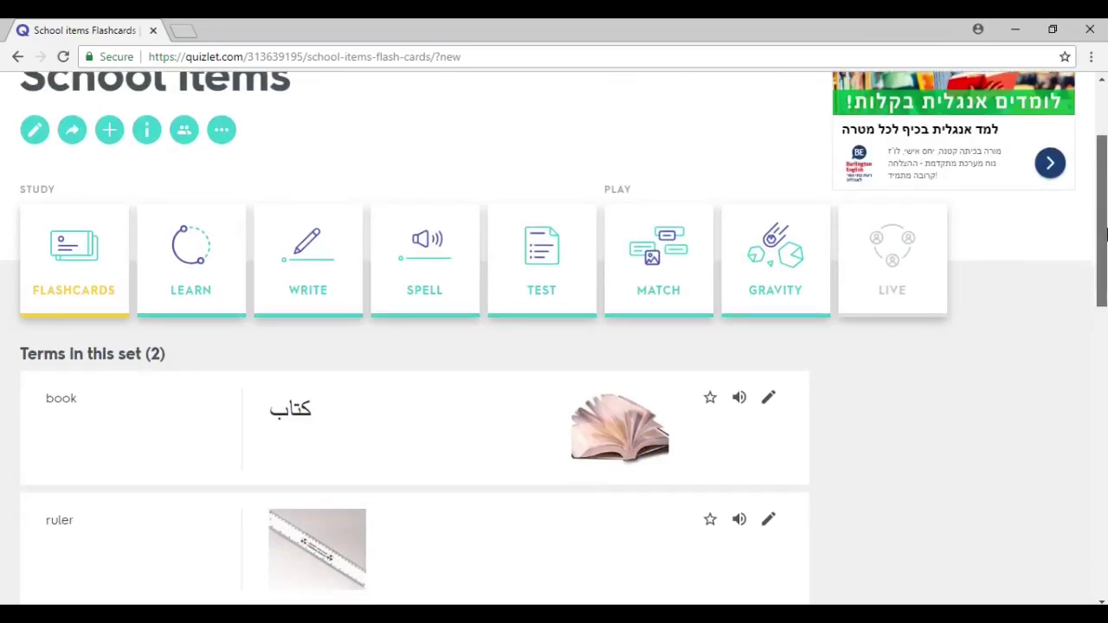
pyautogui.scroll(-1, 1105, 226)
pyautogui.scroll(1, 1105, 226)
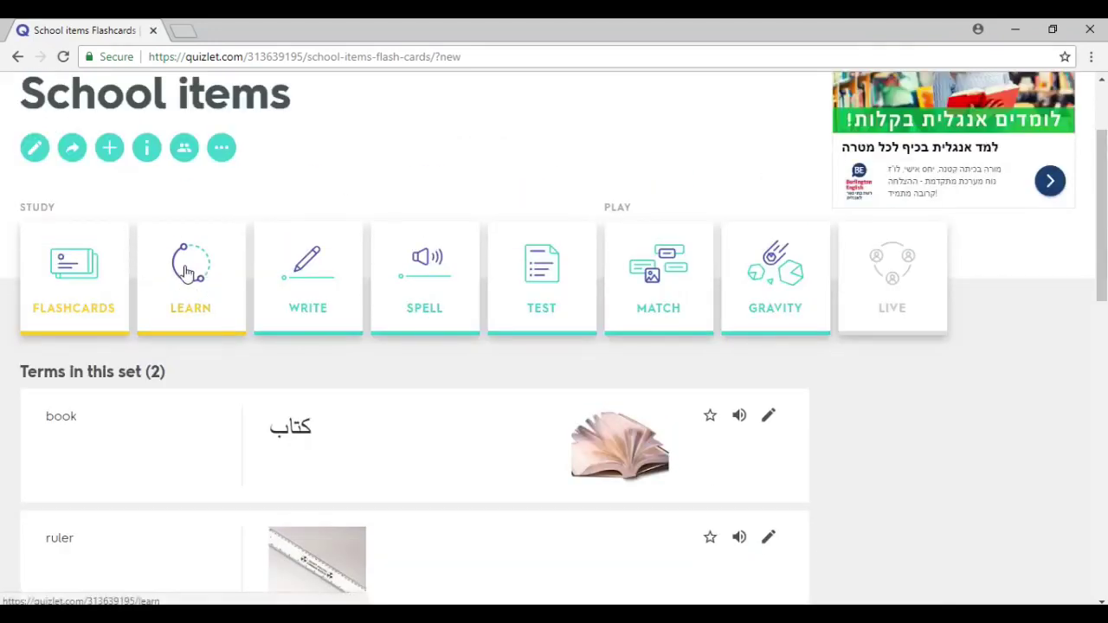
# Step: View the book and ruler cards in Flashcards mode, and return to the set page
pyautogui.click(68, 286)
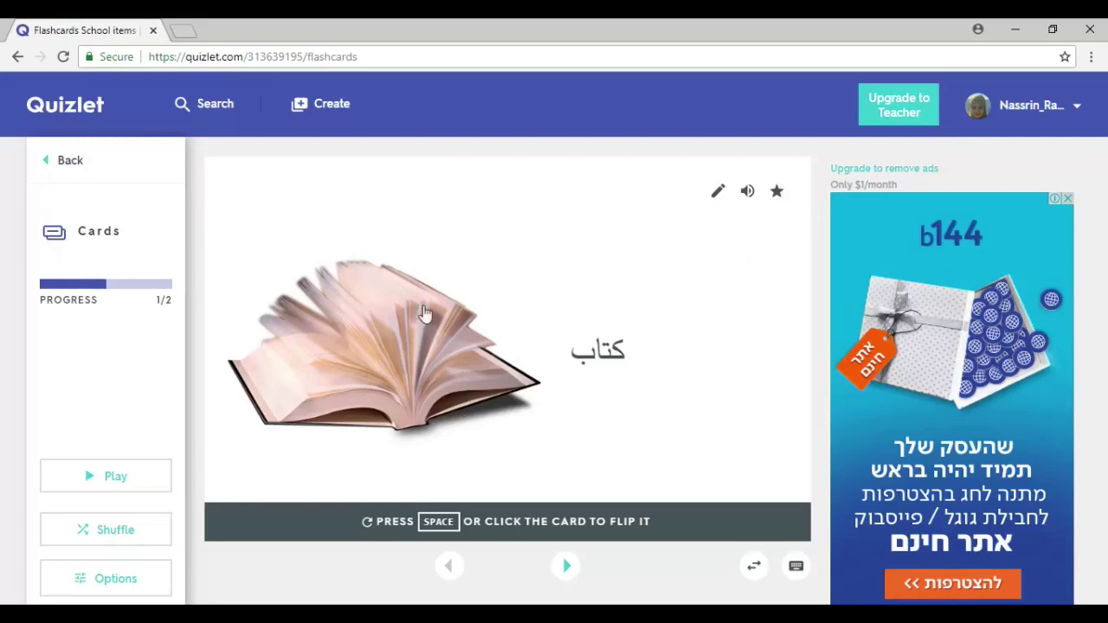
pyautogui.click(565, 567)
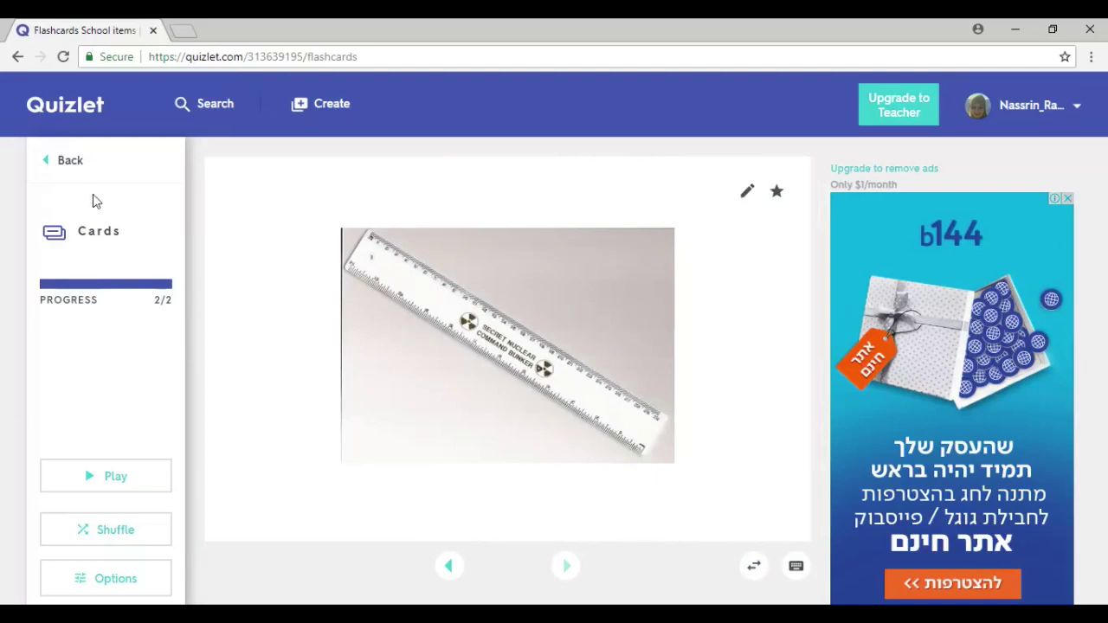
pyautogui.click(57, 174)
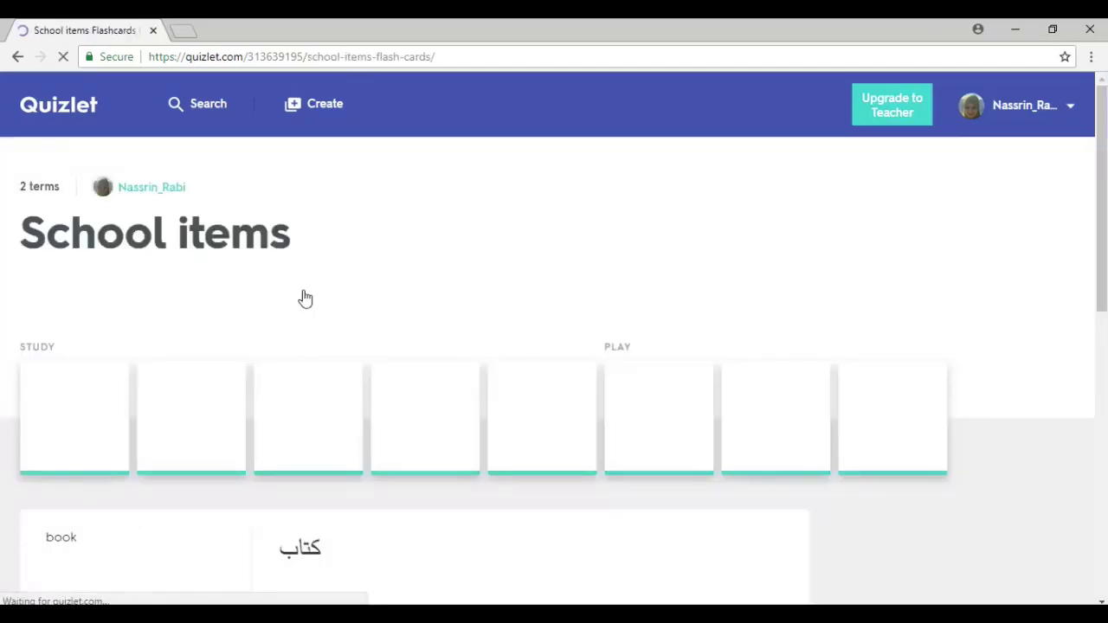
# Step: Answer the Learn questions with "book" for the book card and "book" for the ruler image, and return to the set page
pyautogui.click(200, 422)
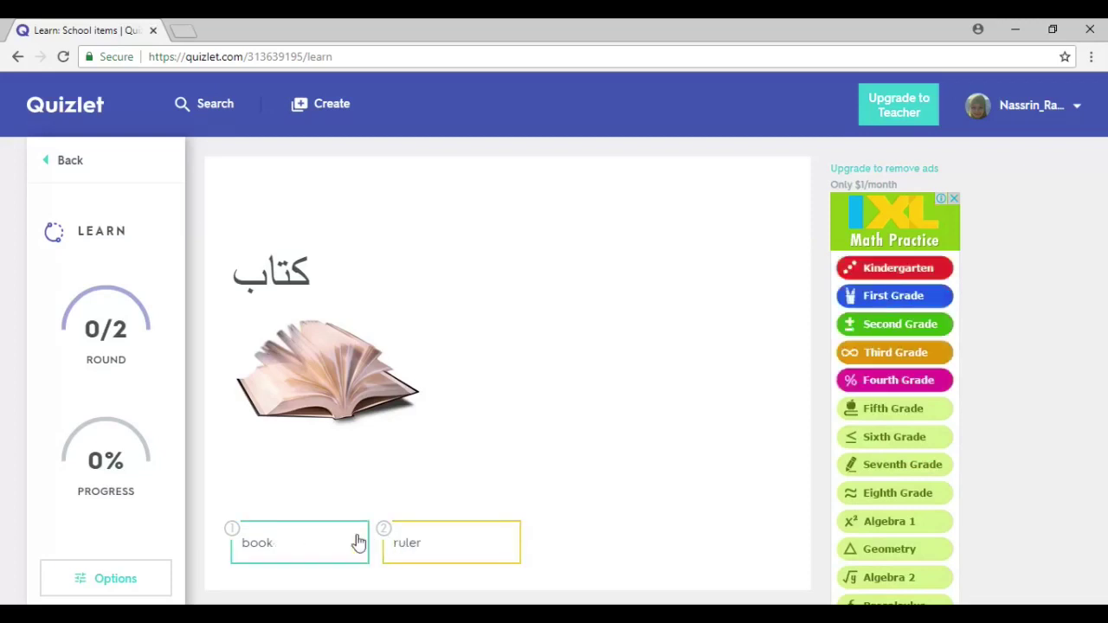
pyautogui.click(301, 541)
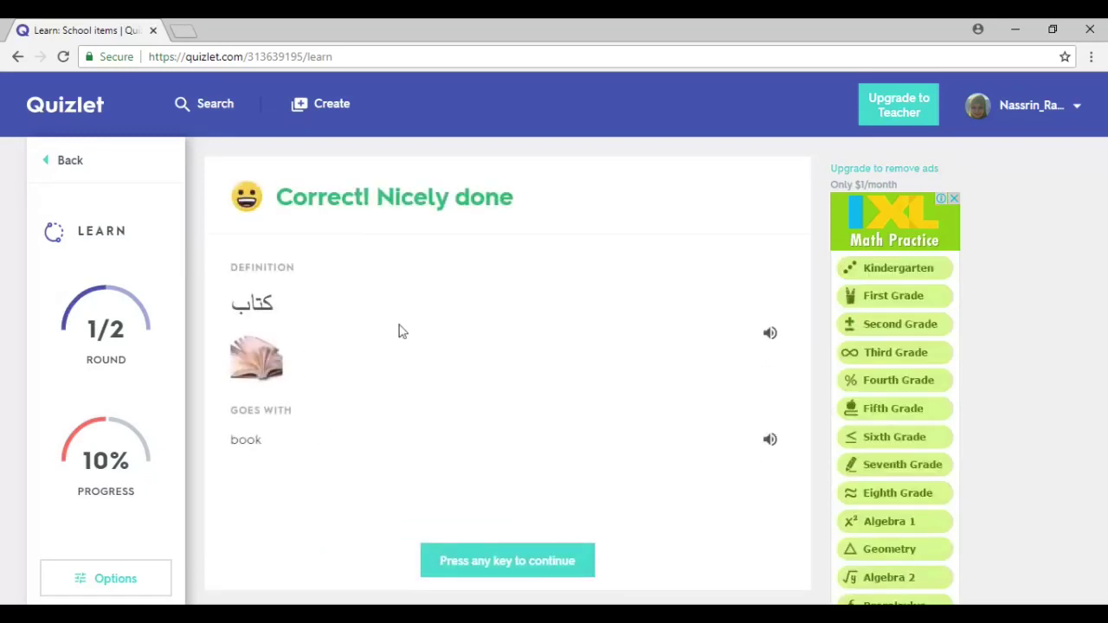
pyautogui.click(517, 568)
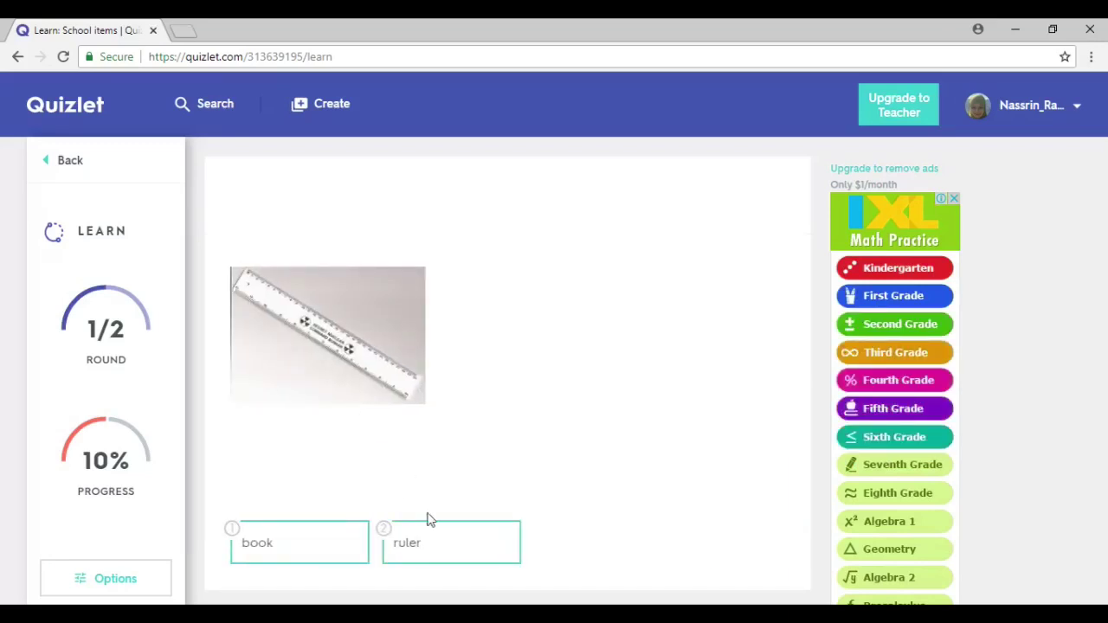
pyautogui.click(292, 556)
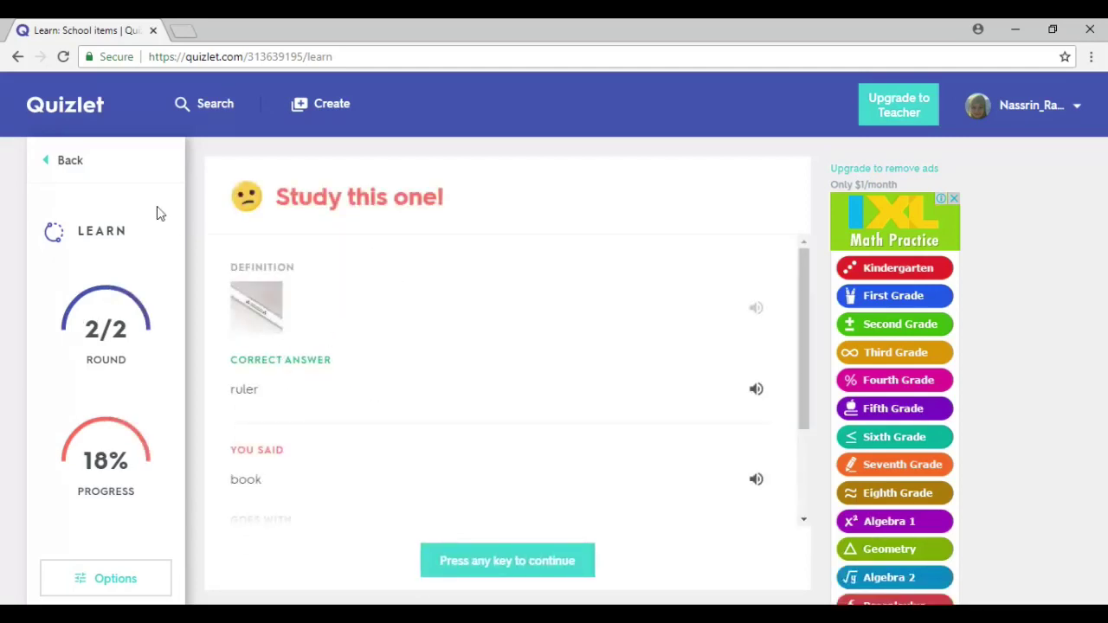
pyautogui.click(114, 173)
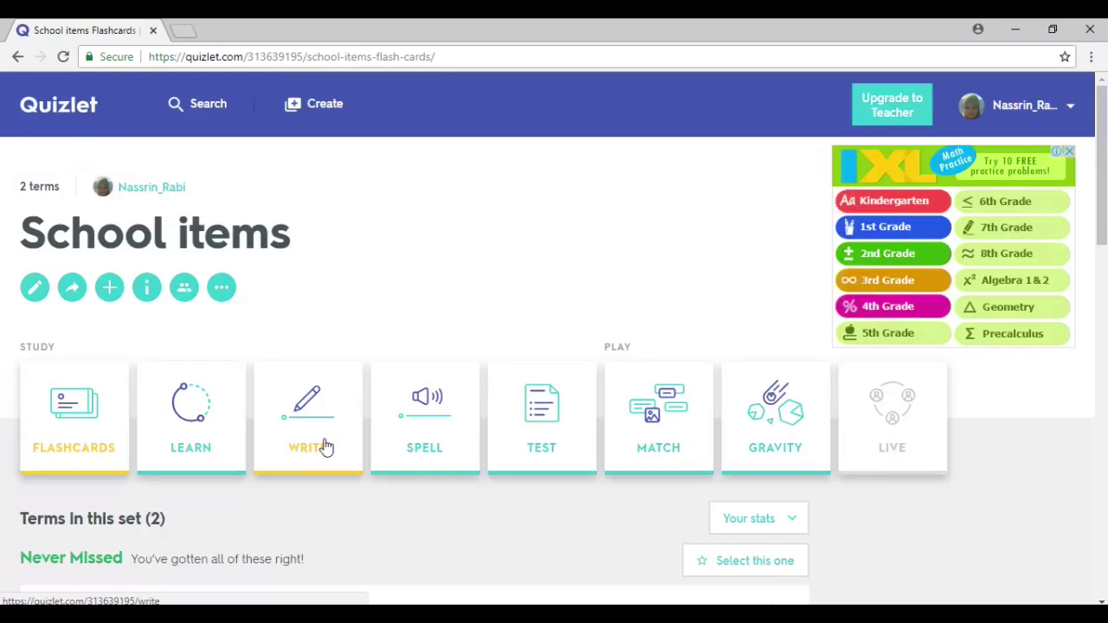
# Step: Answer the Write questions with "ruler" for the ruler image and "bok" for the book card, and return to the set page
pyautogui.click(325, 446)
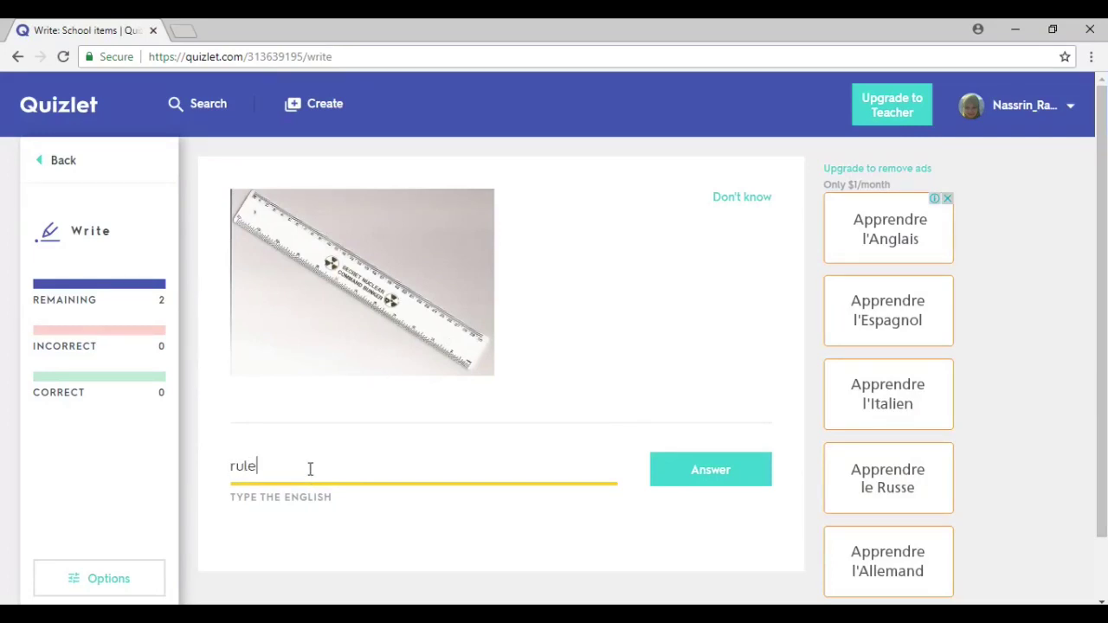
pyautogui.click(724, 487)
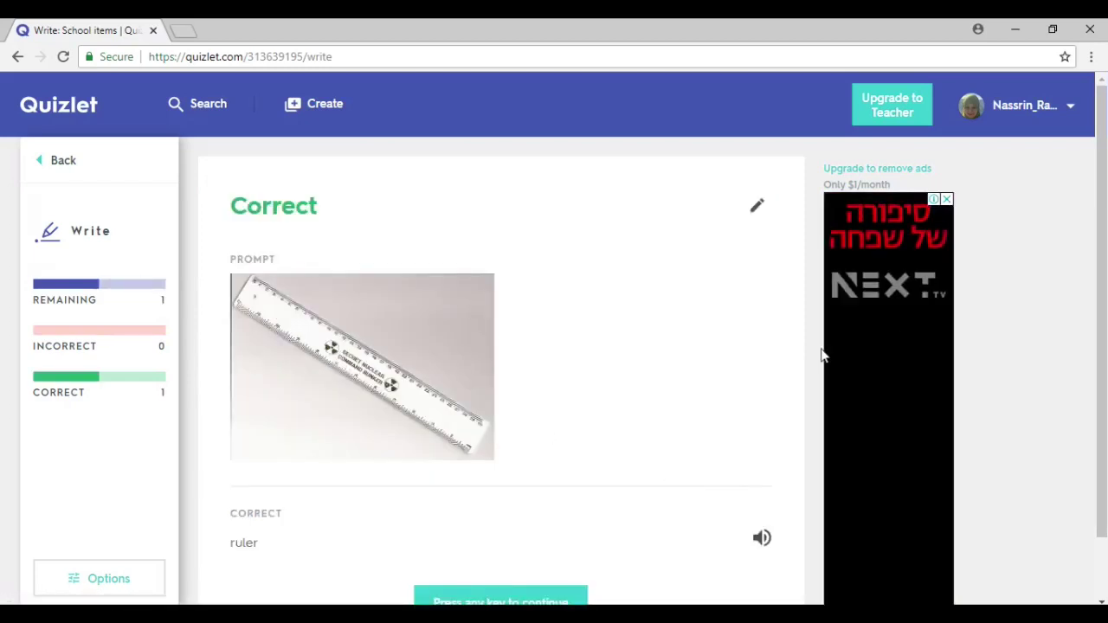
pyautogui.scroll(-1, 823, 355)
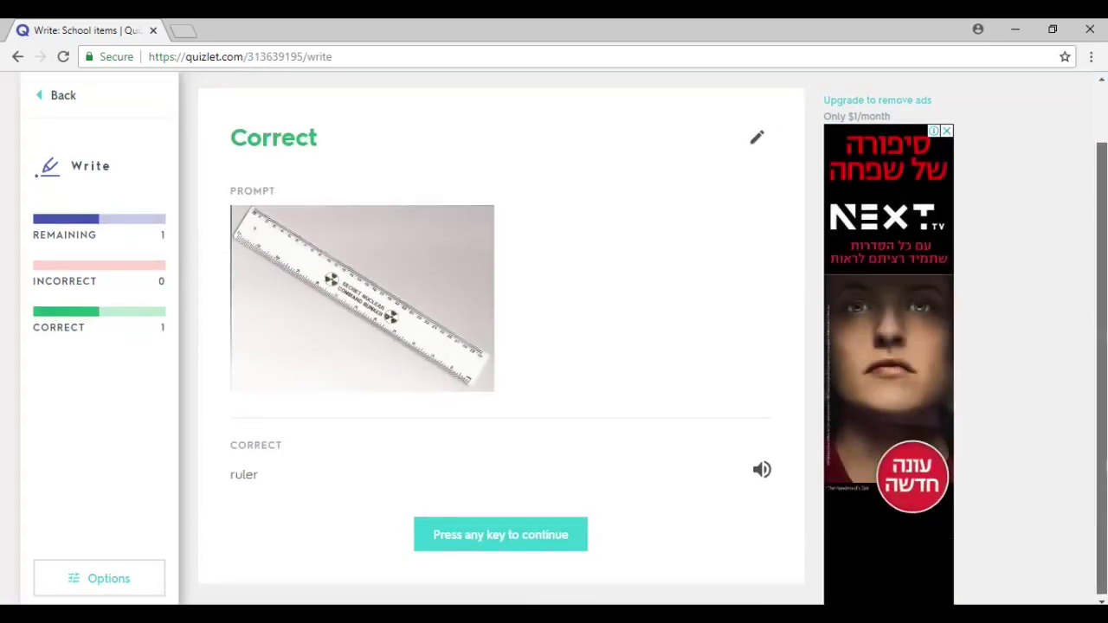
pyautogui.click(473, 536)
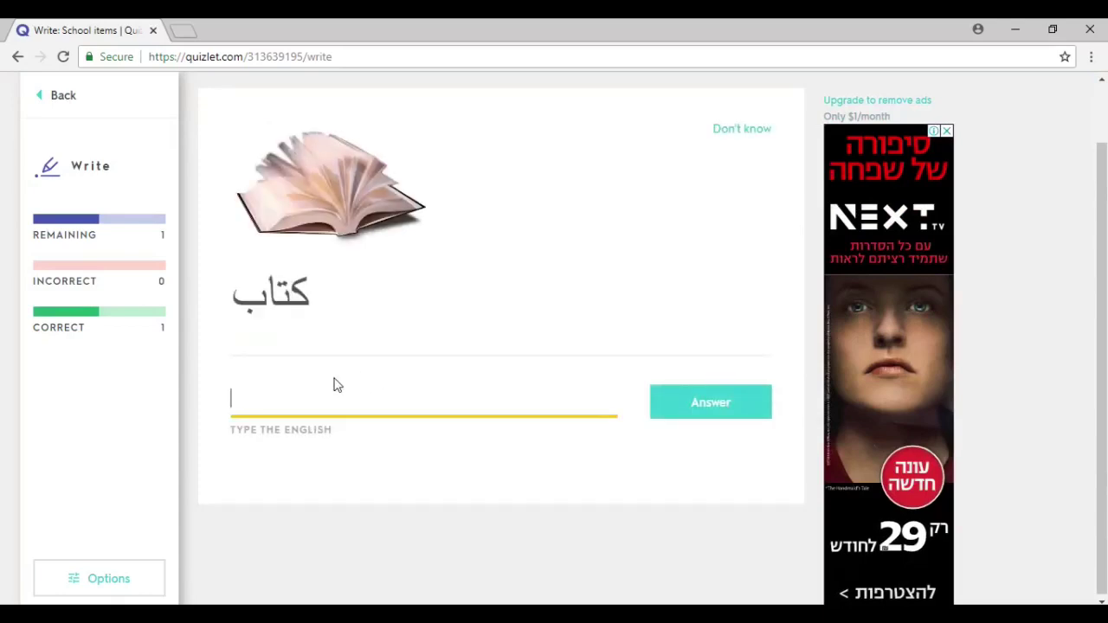
pyautogui.write('bok')
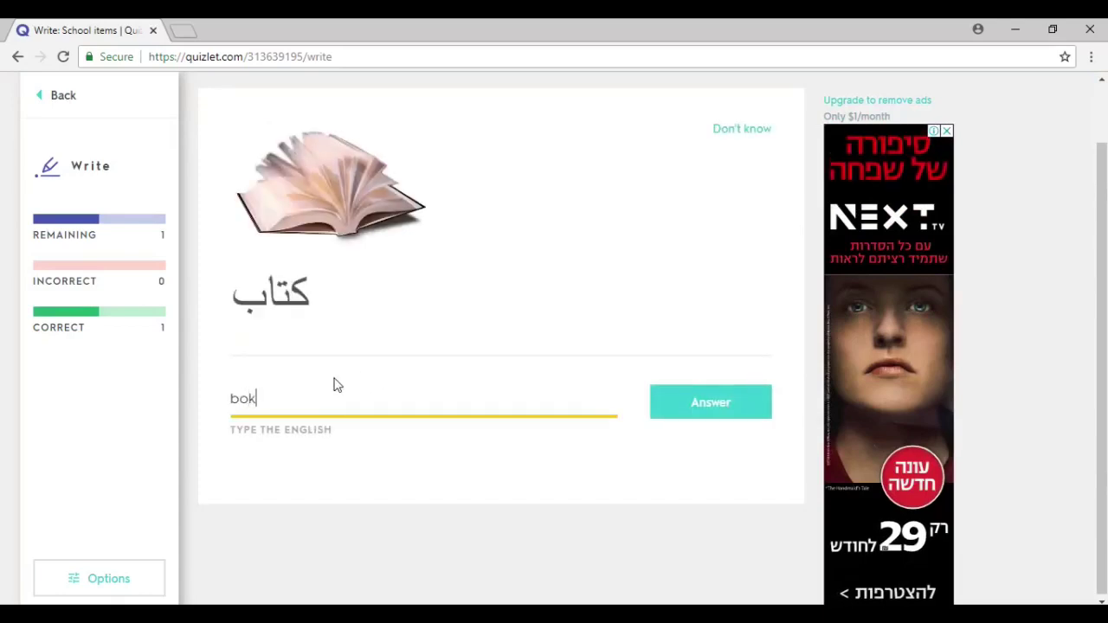
pyautogui.click(683, 403)
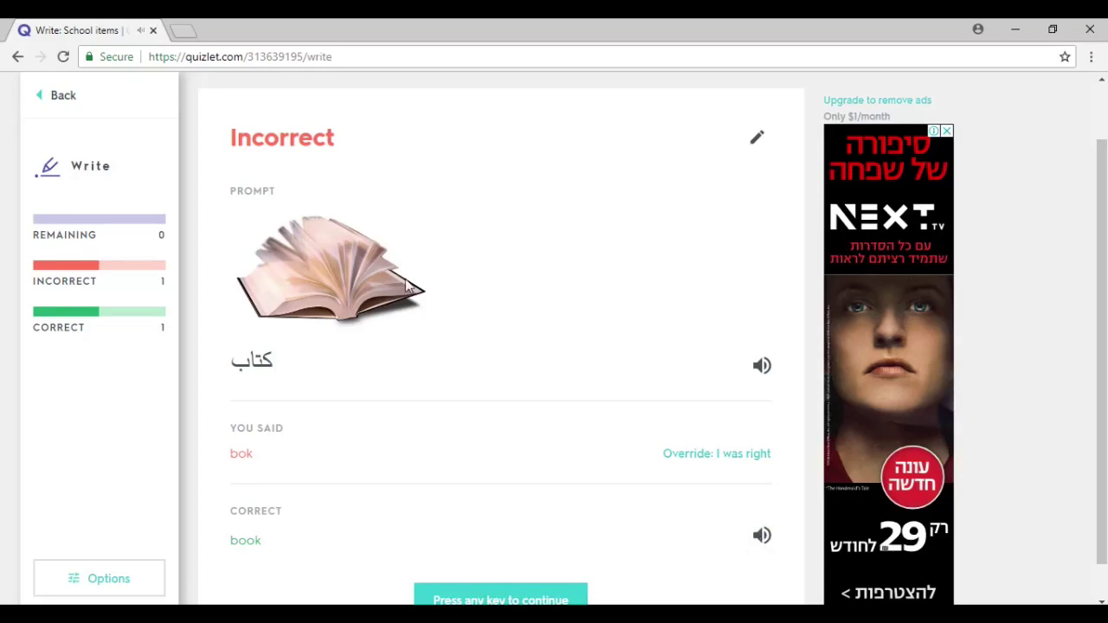
pyautogui.click(57, 105)
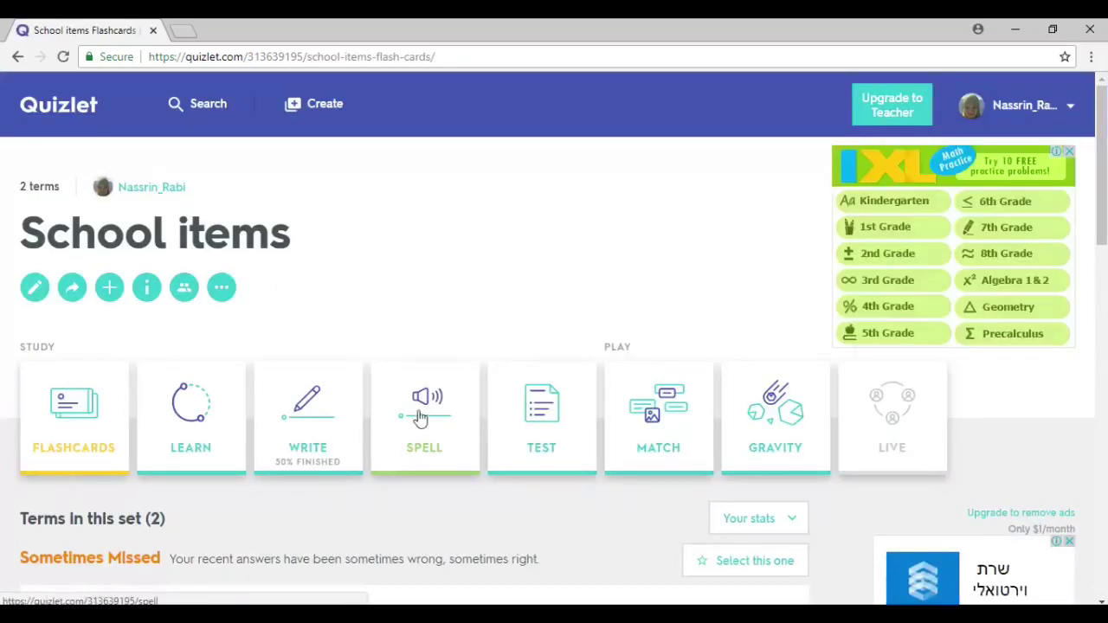
# Step: Enter "ruler" as the answer to the first spoken word in Spell mode, and return to the set page
pyautogui.click(435, 424)
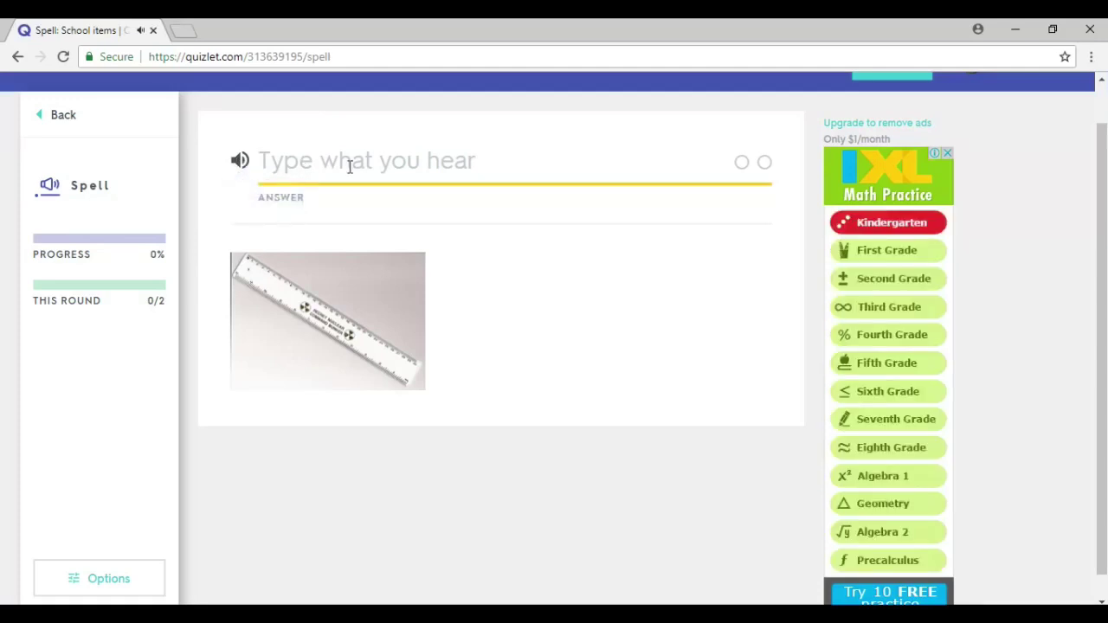
pyautogui.write('ruler')
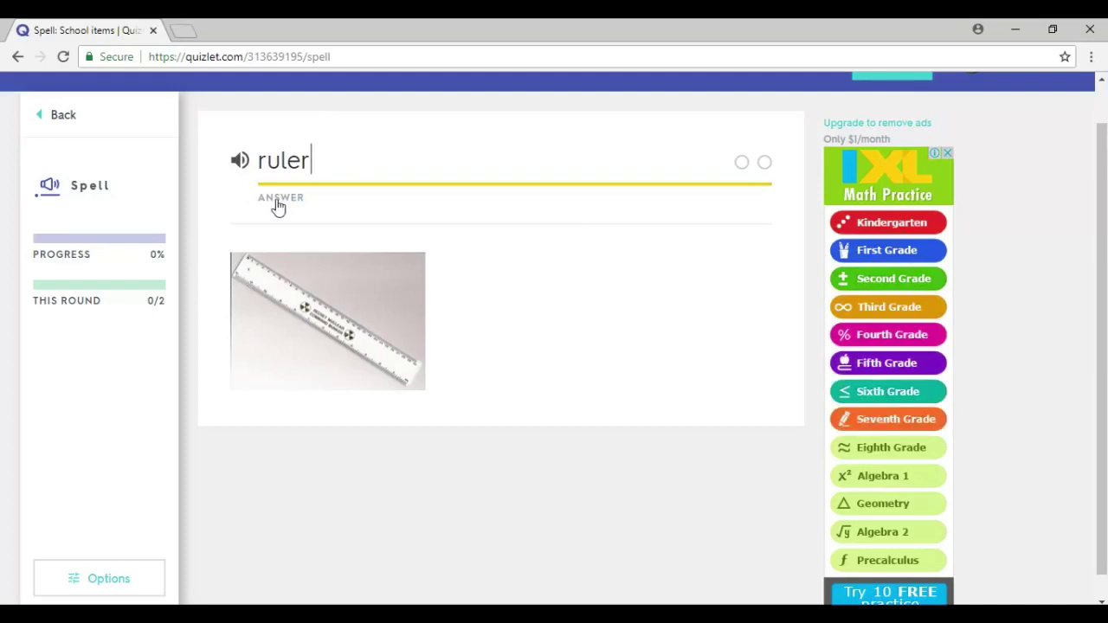
pyautogui.click(68, 116)
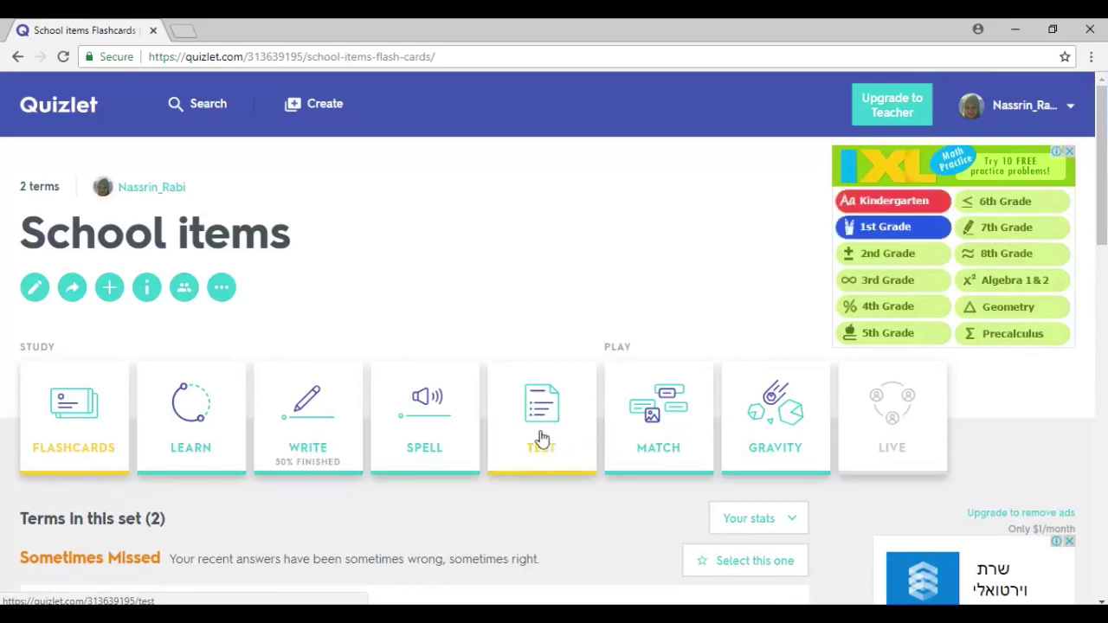
# Step: Open the set's Test and answer question 1, "book", with "كتاب" using the supplied Arabic letters
pyautogui.click(541, 437)
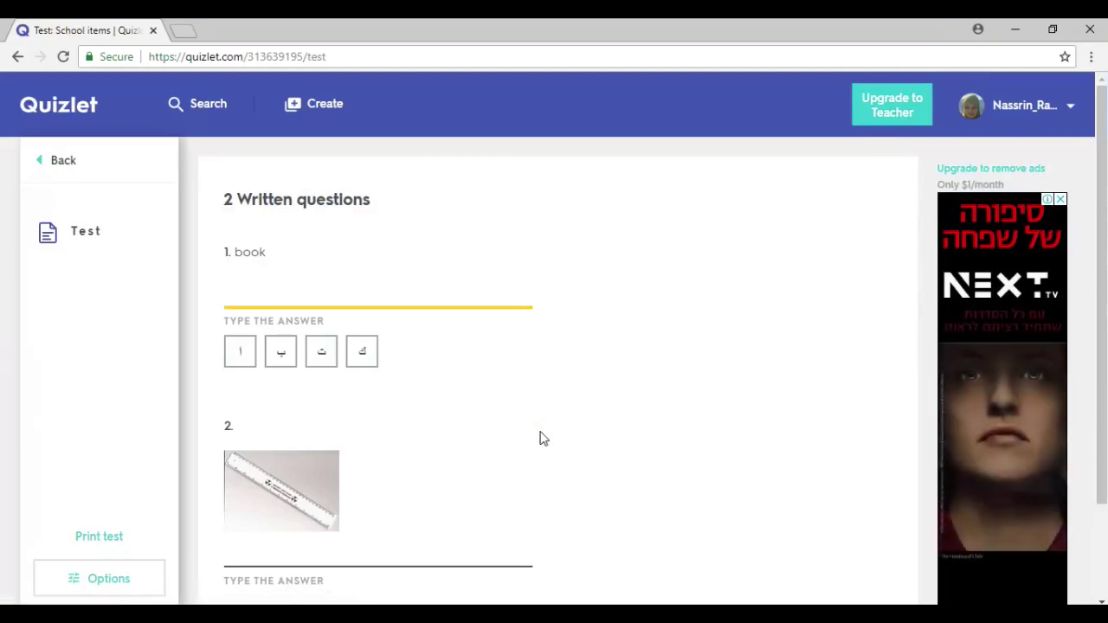
pyautogui.scroll(-1, 1091, 186)
pyautogui.scroll(1, 1091, 186)
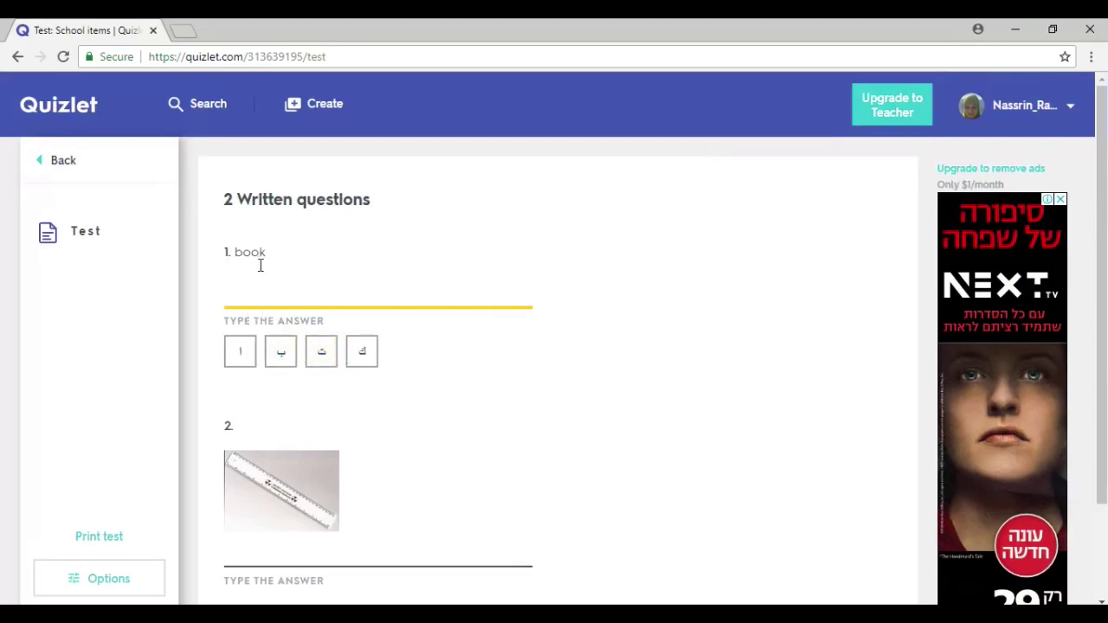
pyautogui.click(362, 362)
pyautogui.click(325, 358)
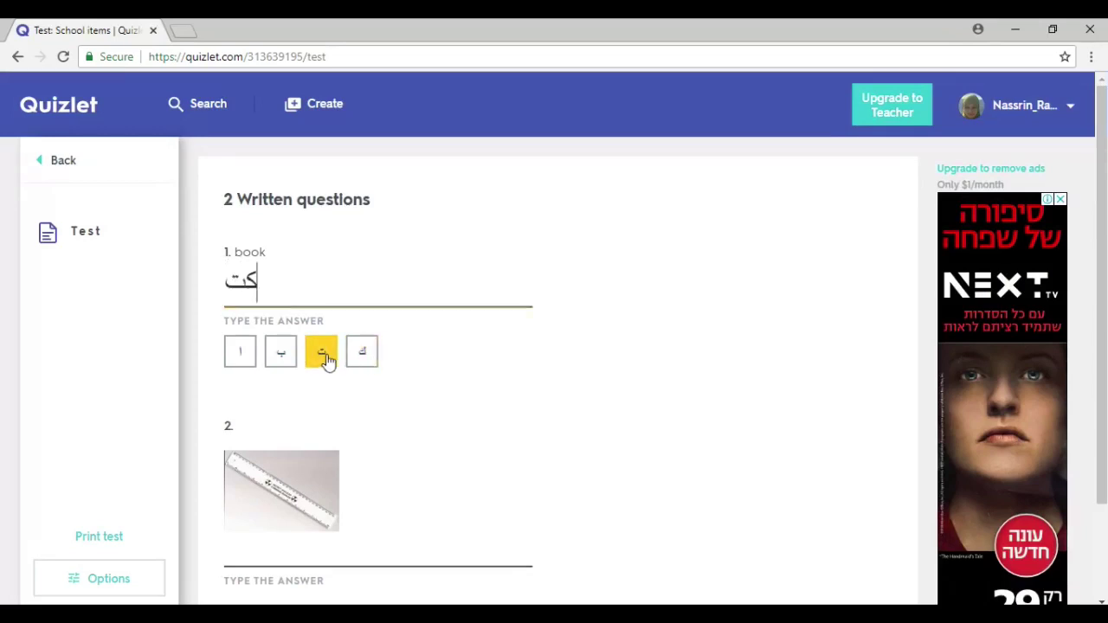
pyautogui.click(241, 355)
pyautogui.click(275, 359)
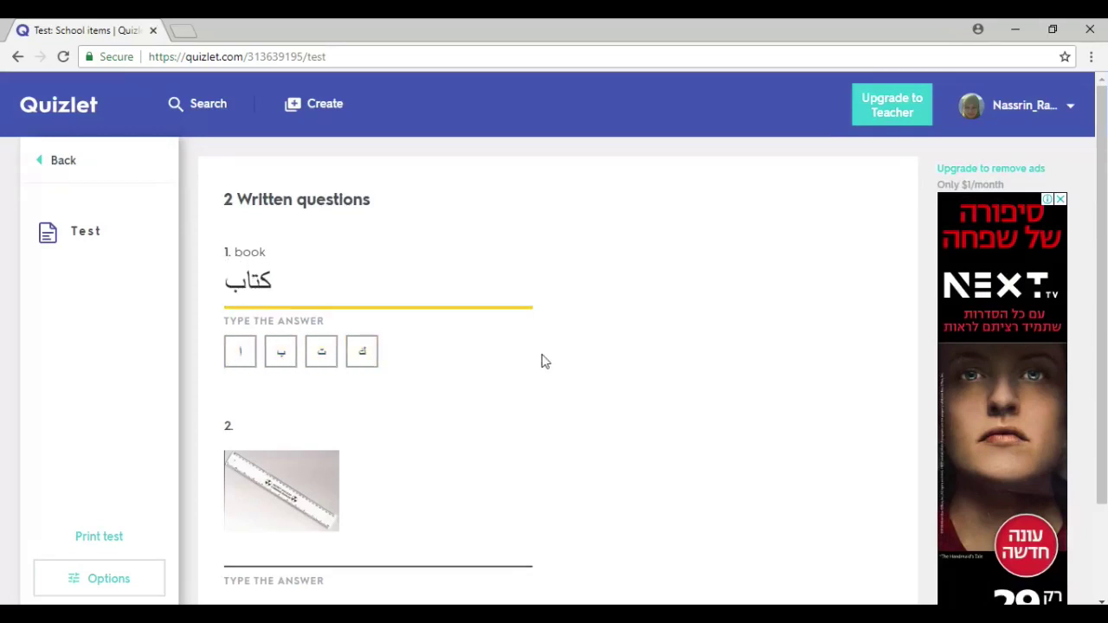
# Step: Answer test question 2 with "ruler", check the answers, and return to the set page
pyautogui.scroll(-3, 630, 279)
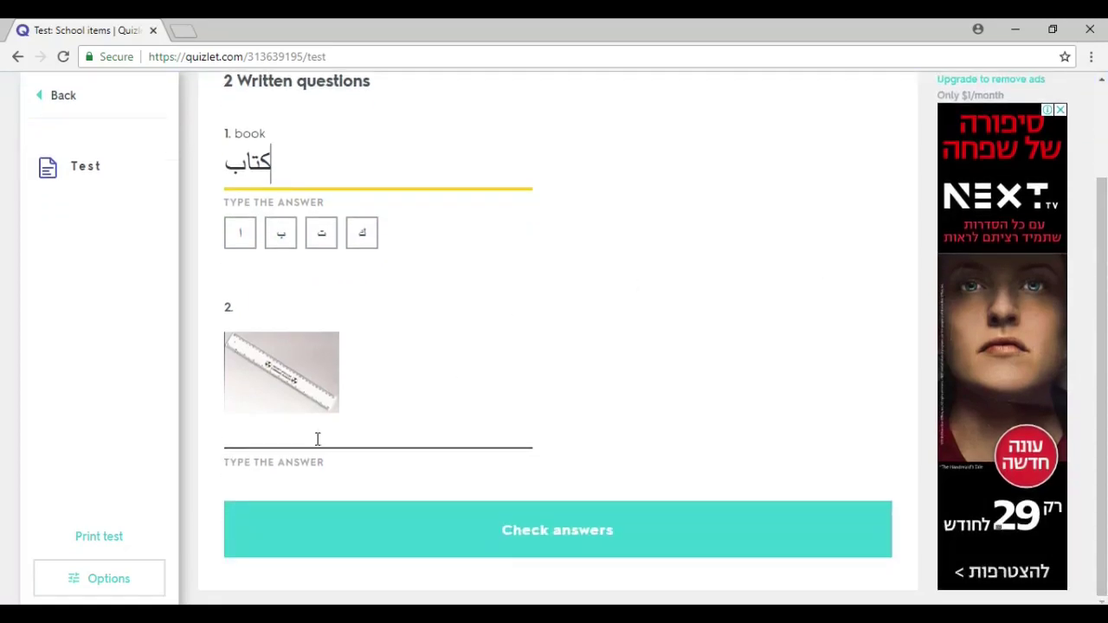
pyautogui.click(317, 438)
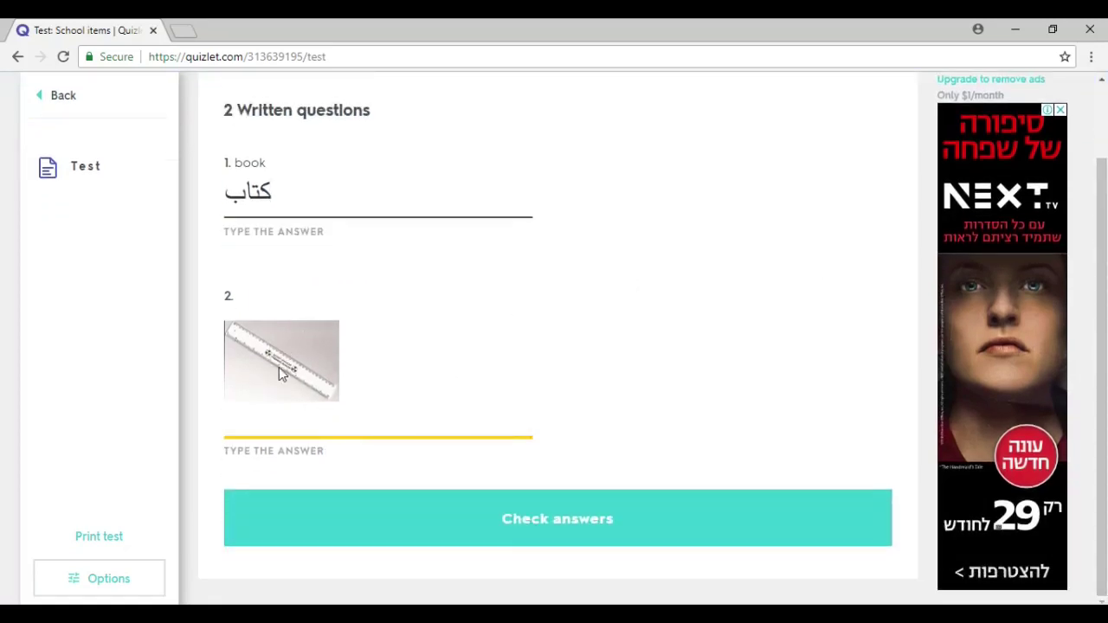
pyautogui.write('ruler')
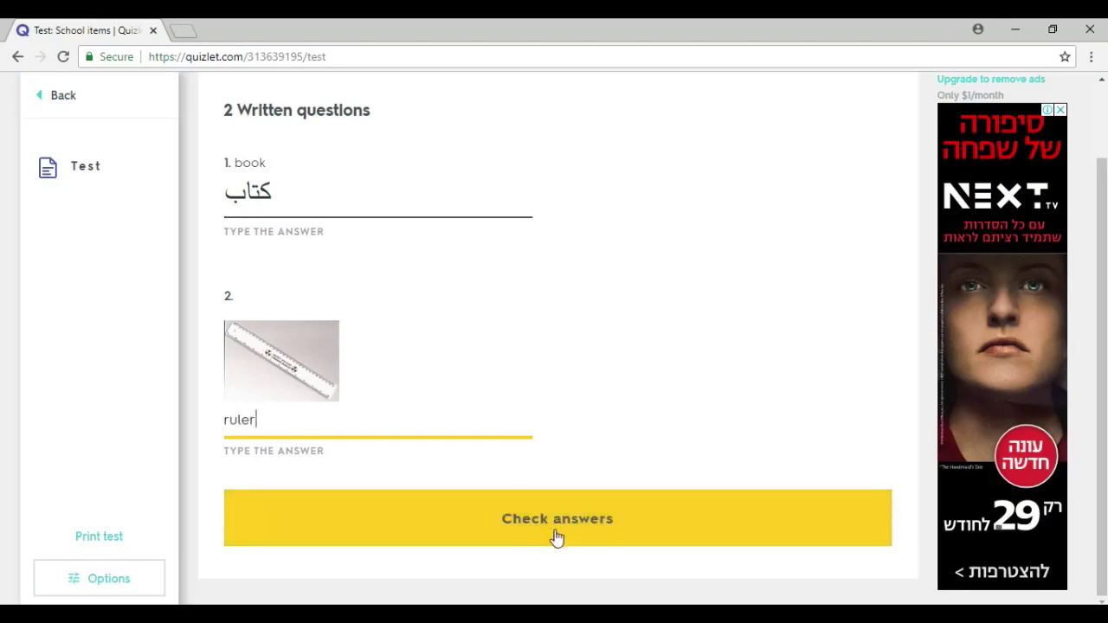
pyautogui.click(557, 537)
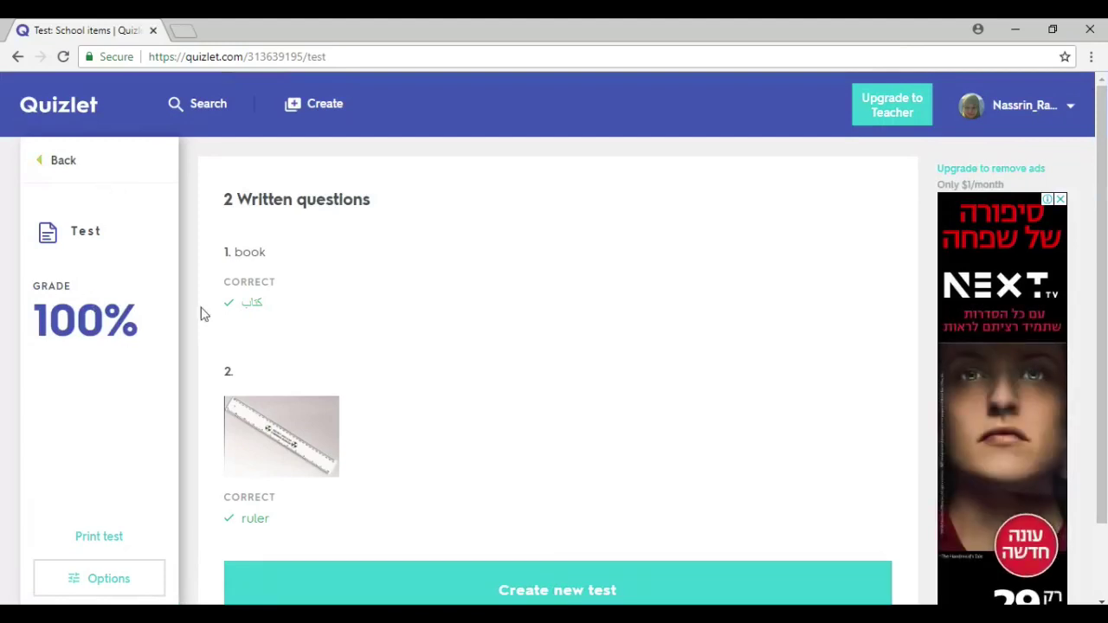
pyautogui.click(17, 56)
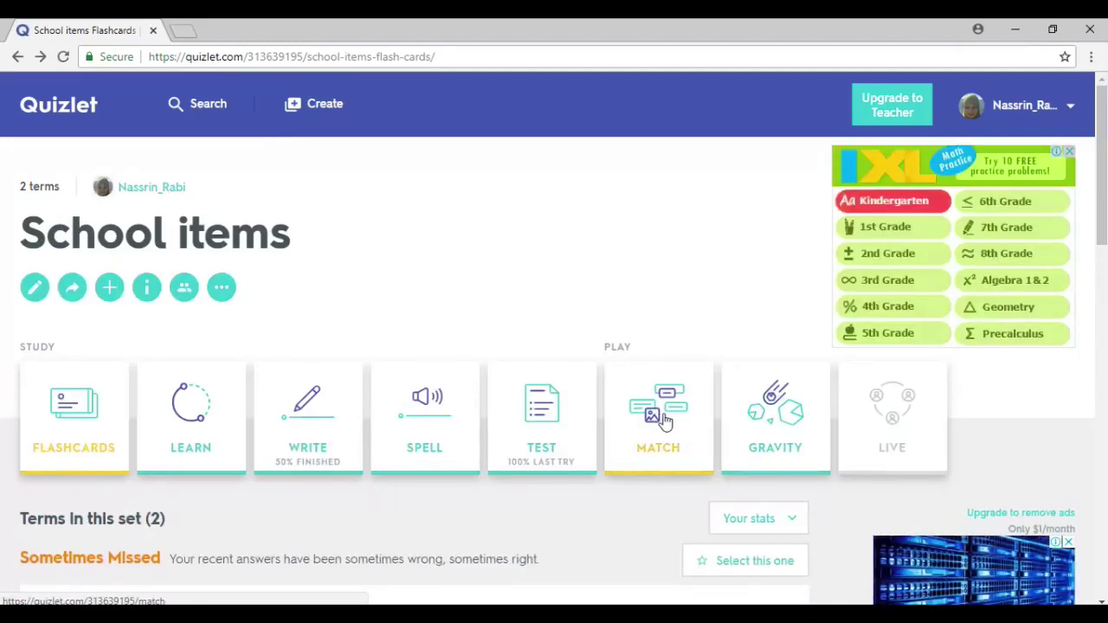
# Step: Start the set's Match game, move the book image card nearer to "book", and try pairing "book" with the ruler image
pyautogui.click(657, 420)
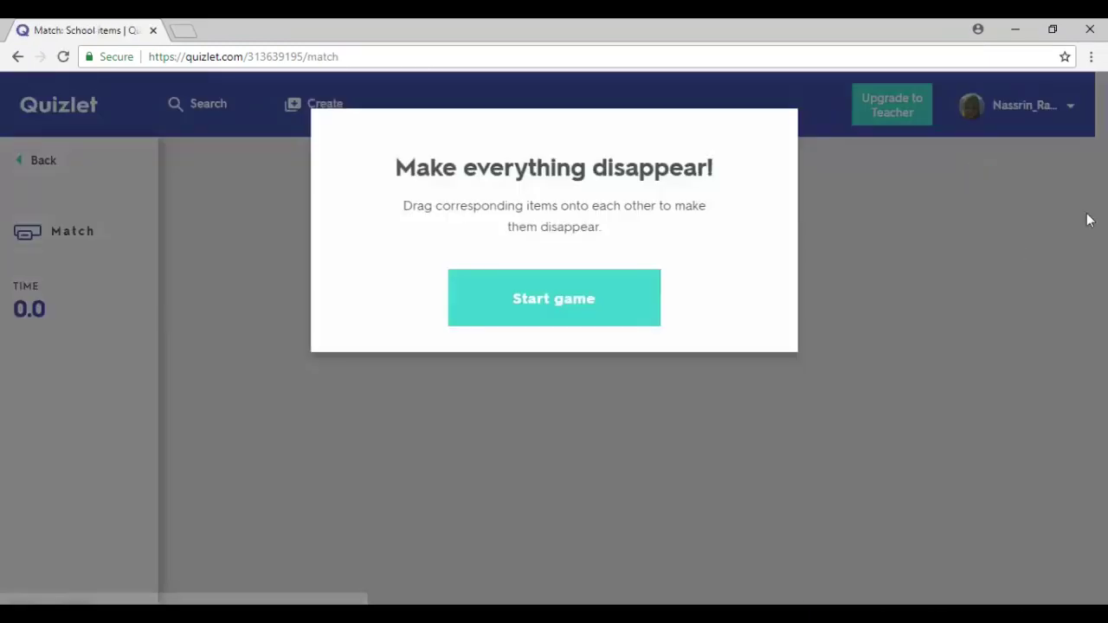
pyautogui.click(609, 309)
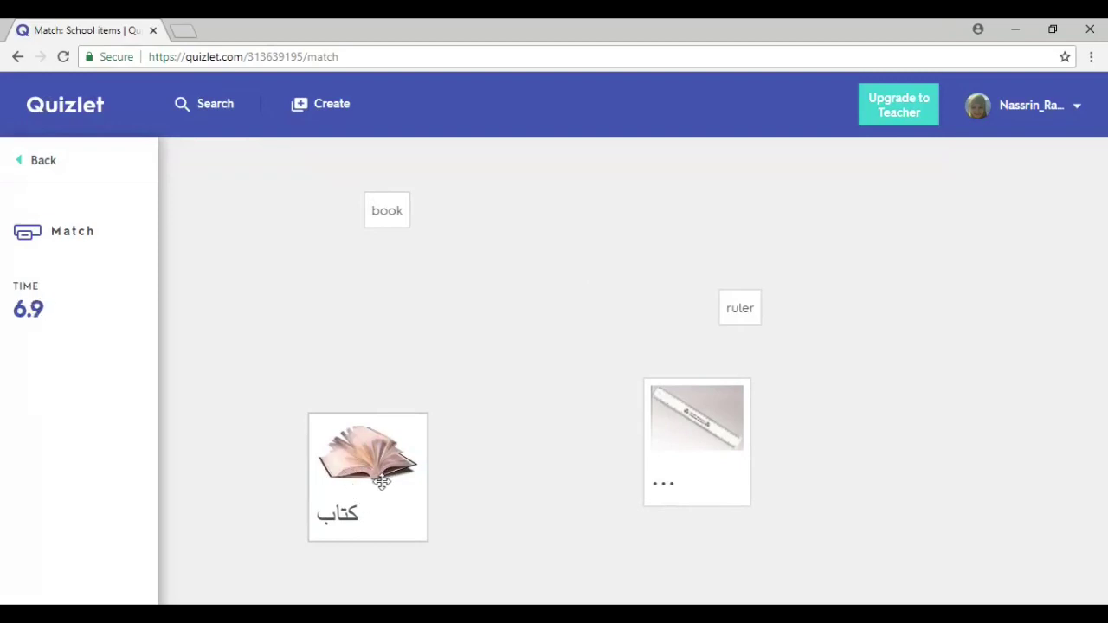
pyautogui.moveTo(395, 324); pyautogui.dragTo(399, 360)
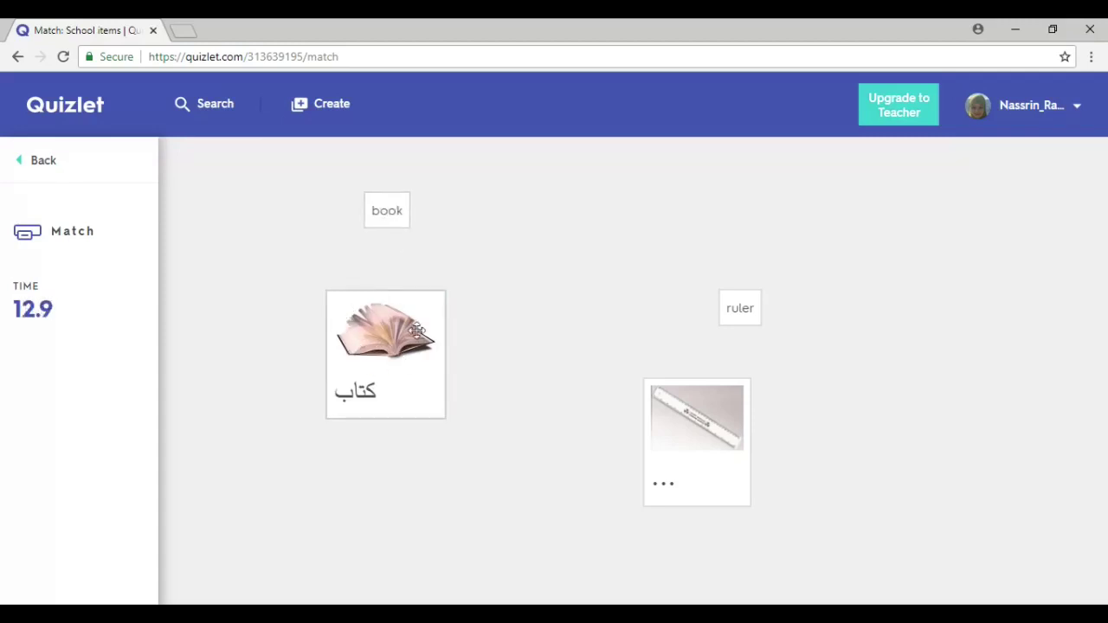
pyautogui.moveTo(384, 212); pyautogui.dragTo(724, 448)
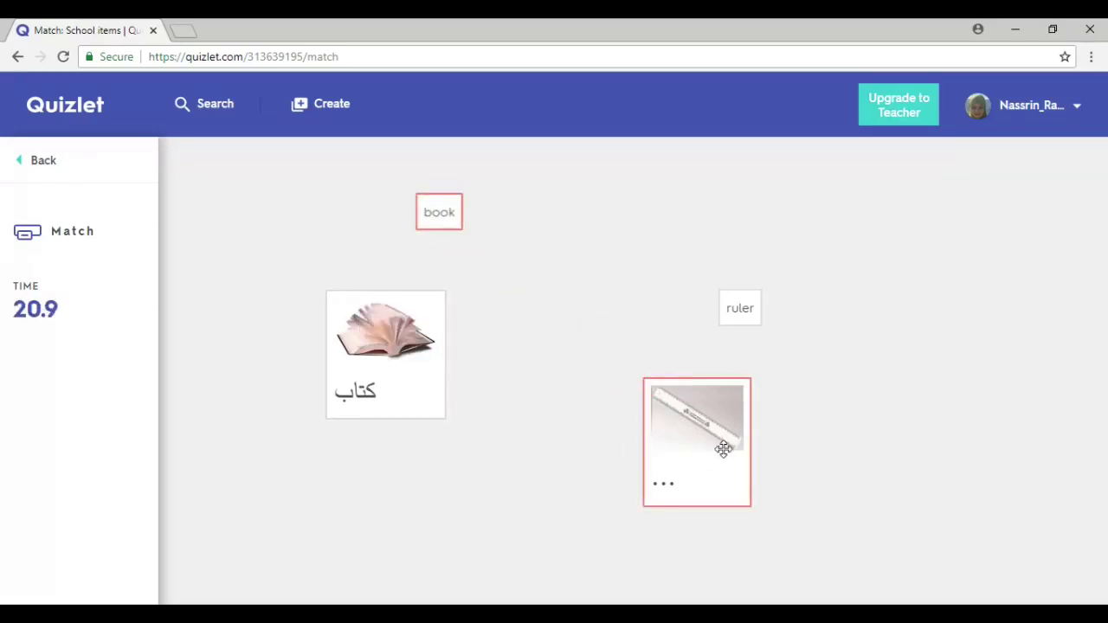
# Step: Match "book" with the "كتاب" card and "ruler" with the ruler image, and return to the set page
pyautogui.moveTo(437, 210); pyautogui.dragTo(387, 336)
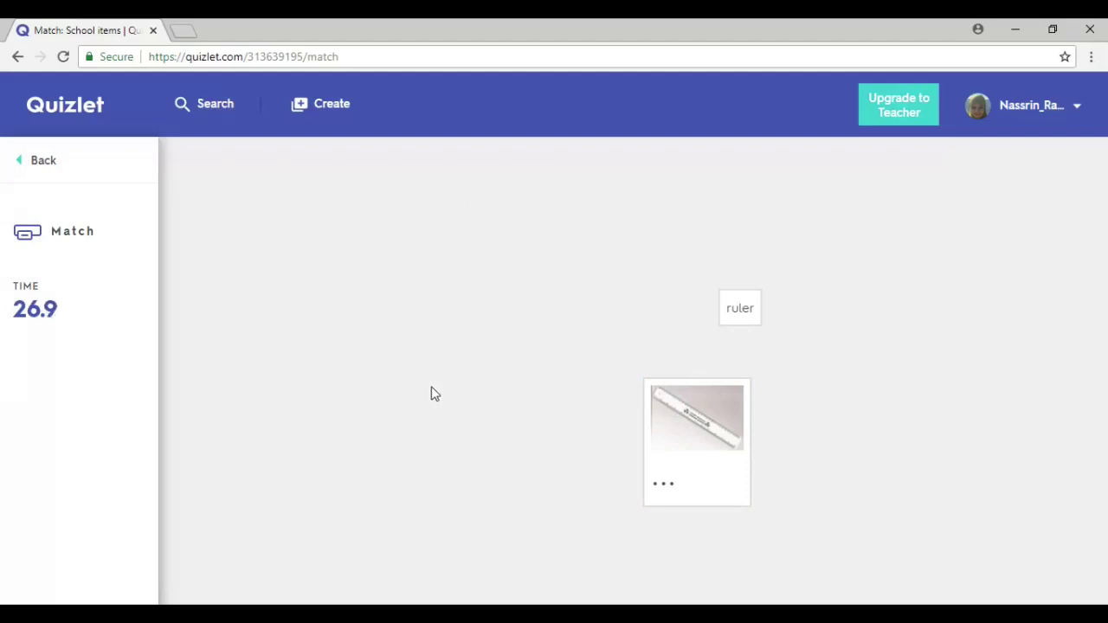
pyautogui.moveTo(746, 308); pyautogui.dragTo(693, 448)
pyautogui.click(588, 482)
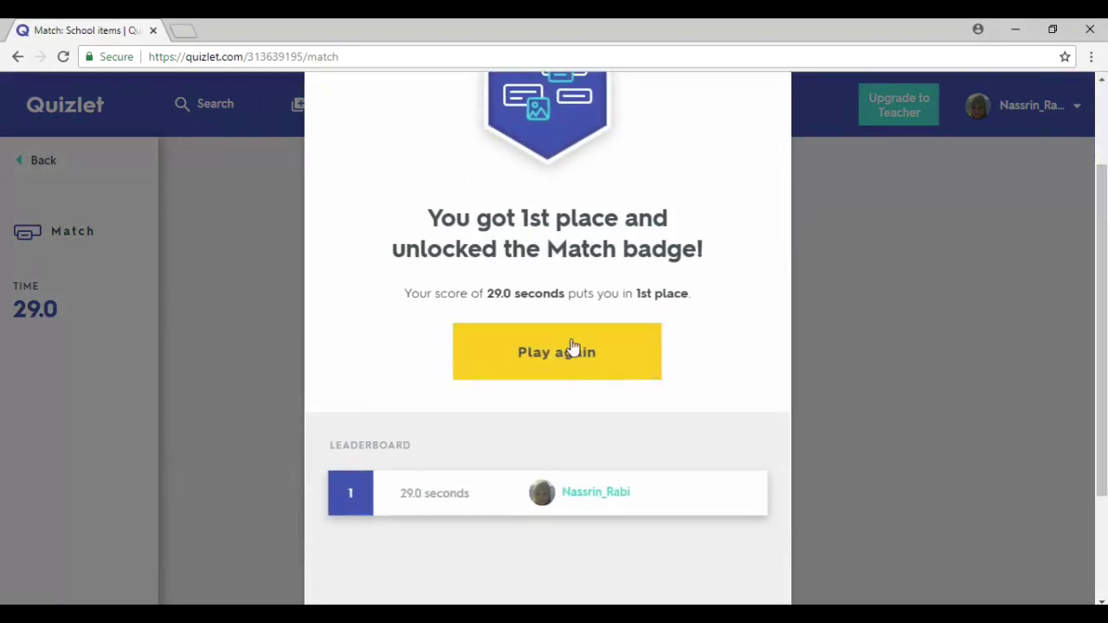
pyautogui.moveTo(596, 294); pyautogui.dragTo(838, 303)
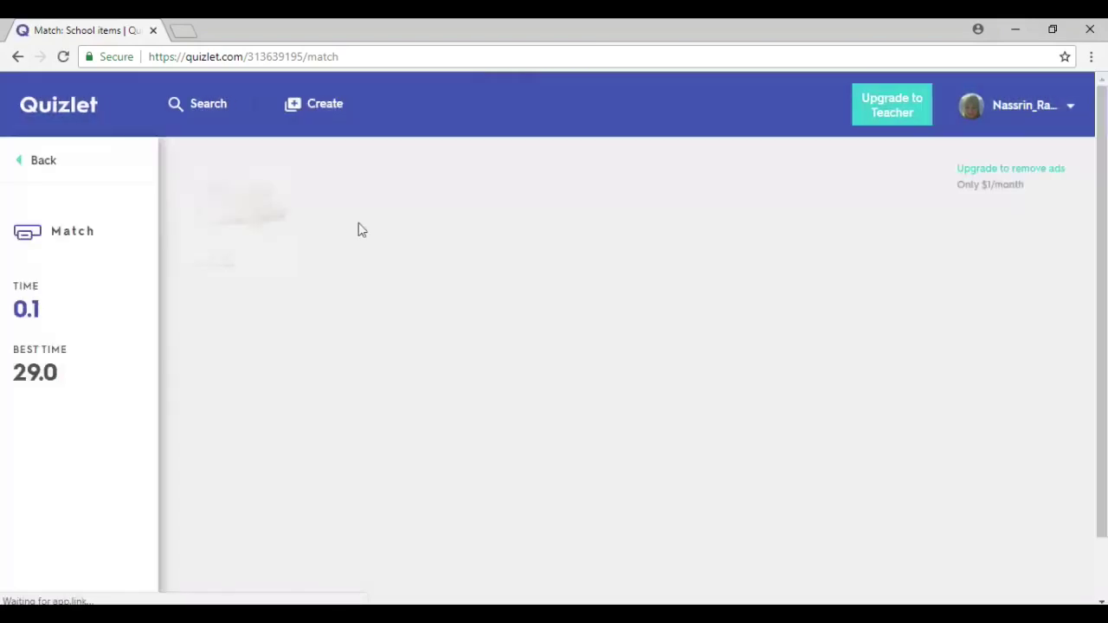
pyautogui.click(44, 162)
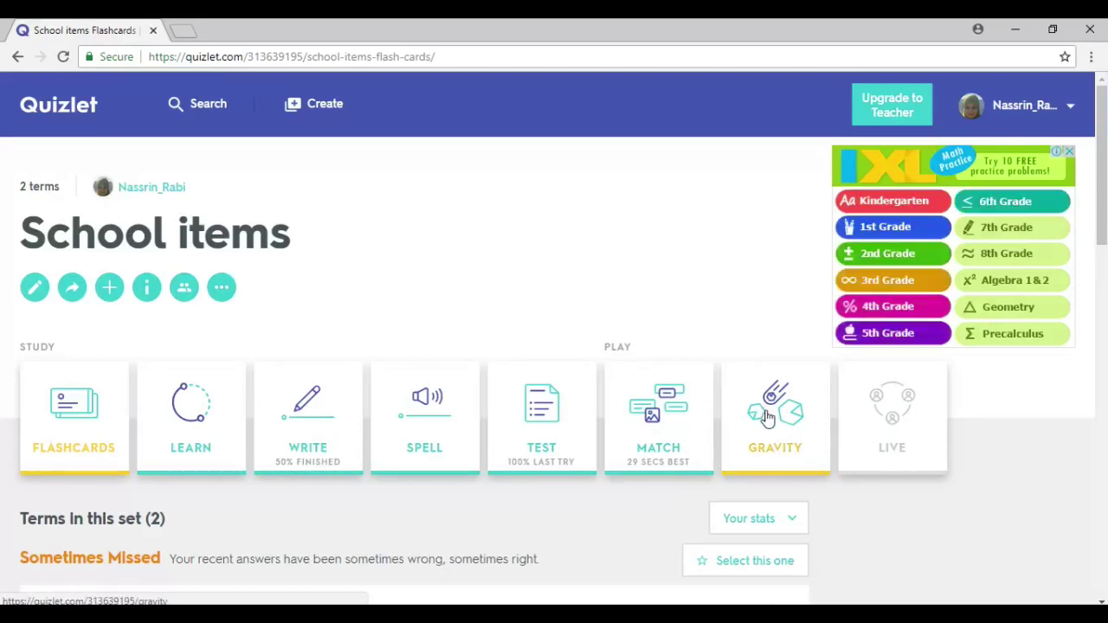
# Step: Start the set's Gravity game with all terms, Arabic answers and medium difficulty
pyautogui.click(767, 417)
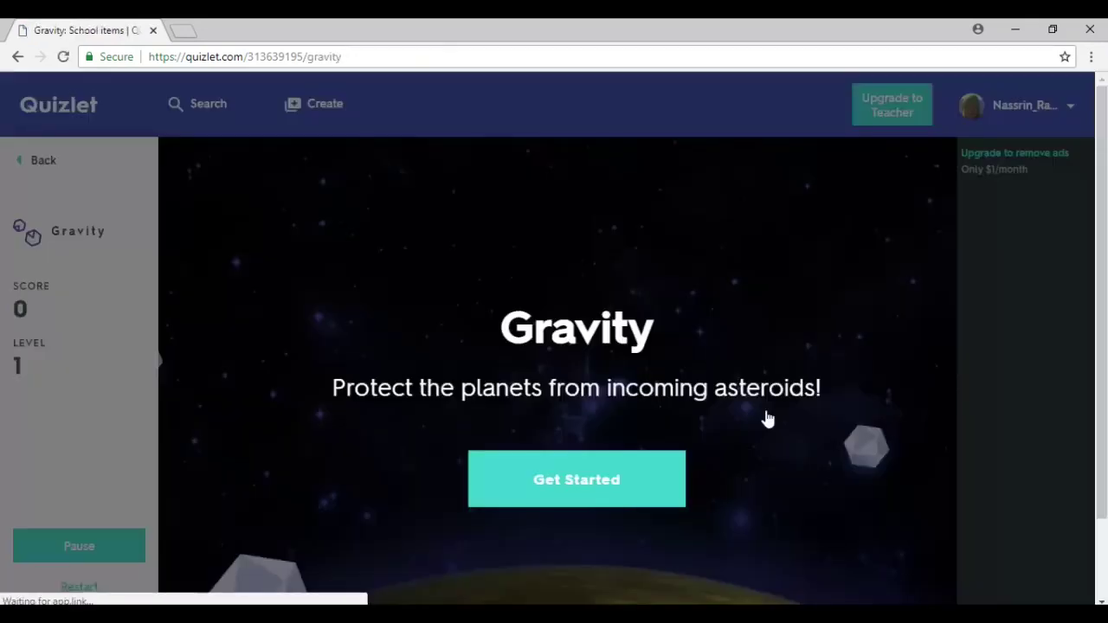
pyautogui.click(596, 477)
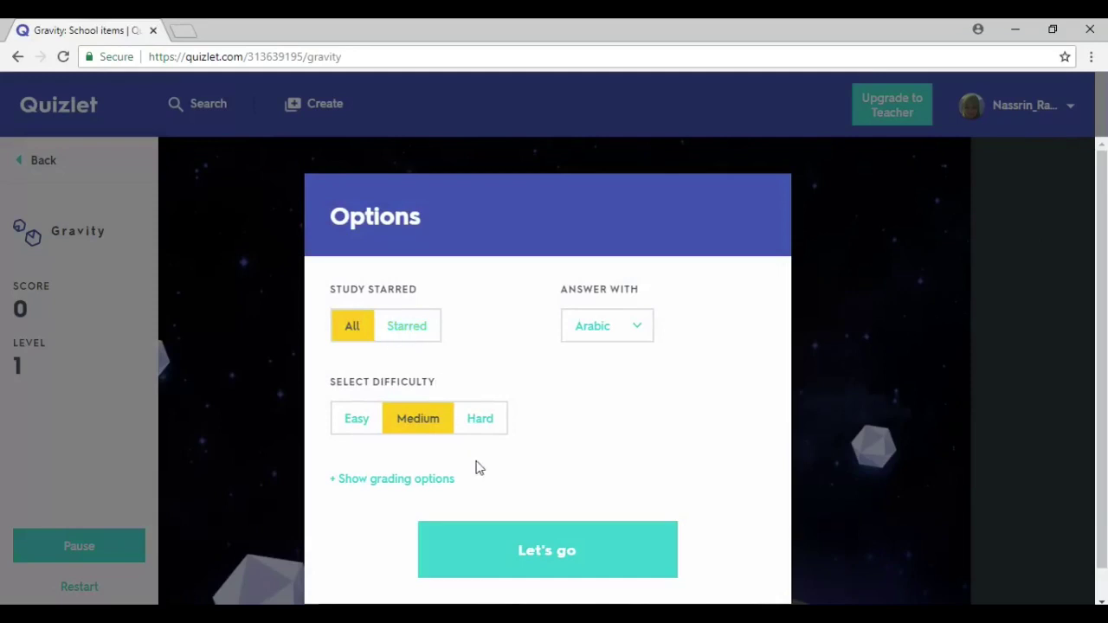
pyautogui.click(535, 567)
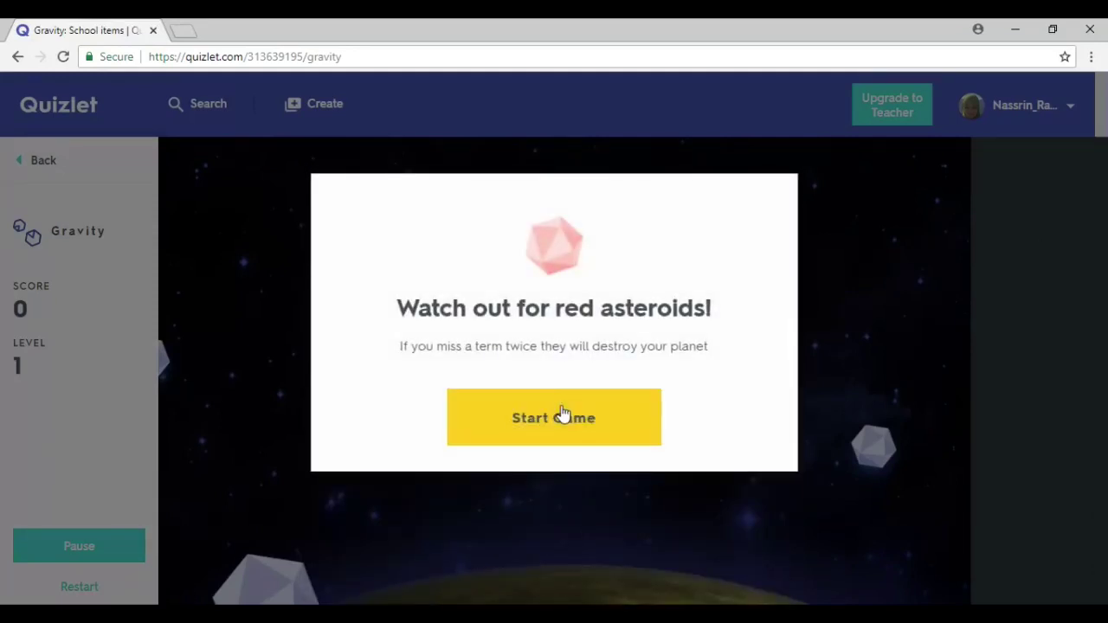
pyautogui.click(562, 414)
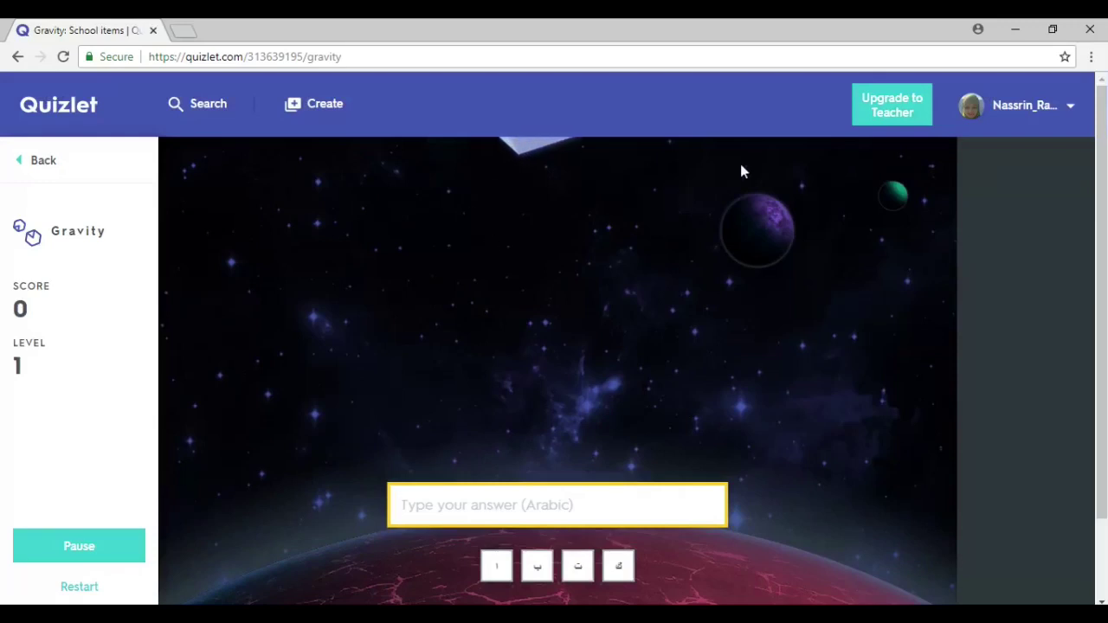
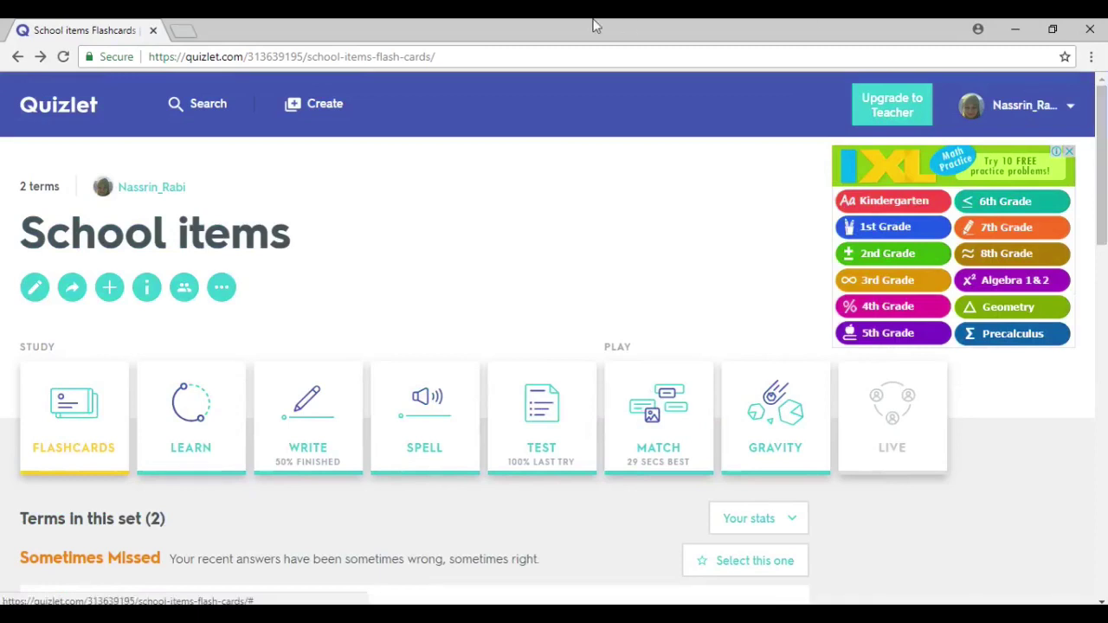
# Step: Search Quizlet for "School items" and open the 20-term School Items set with Spanish terms
pyautogui.click(197, 107)
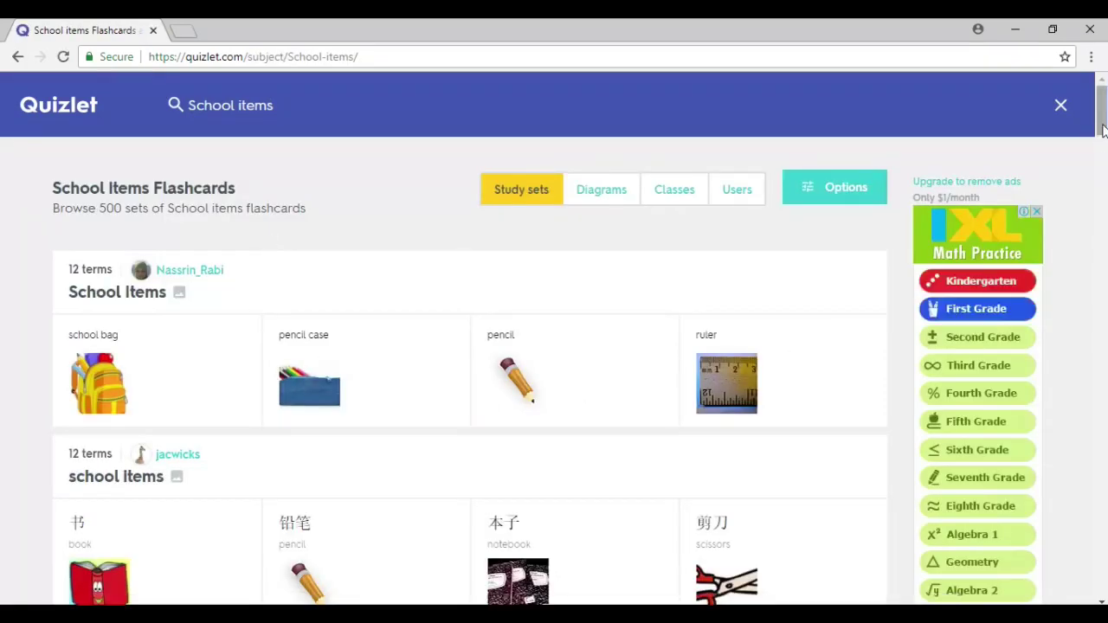
pyautogui.moveTo(1104, 128); pyautogui.dragTo(1096, 238)
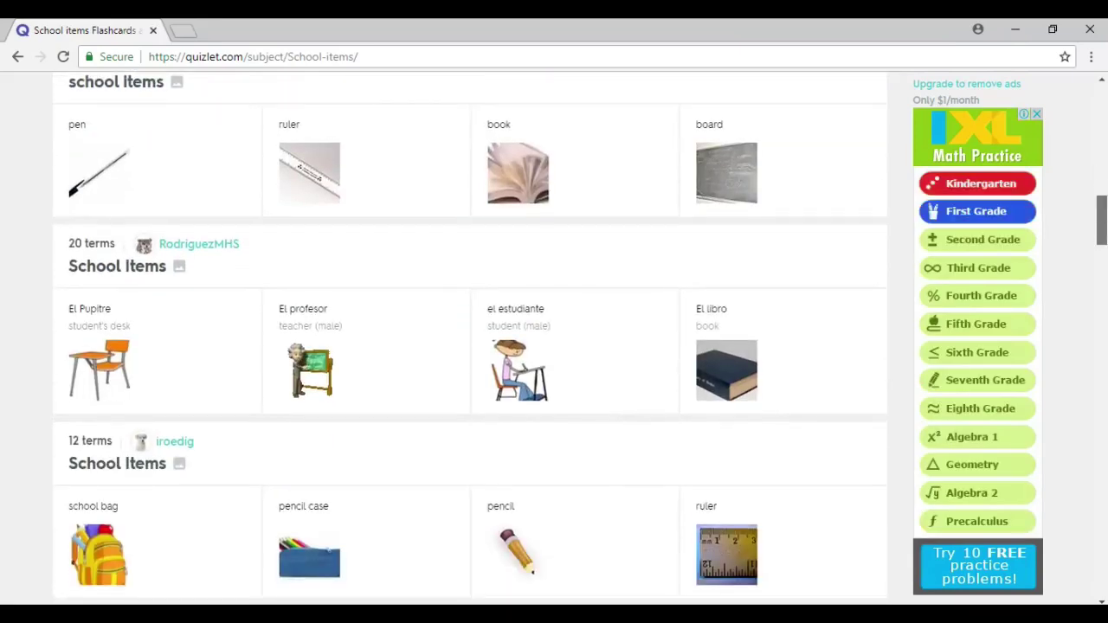
pyautogui.click(108, 273)
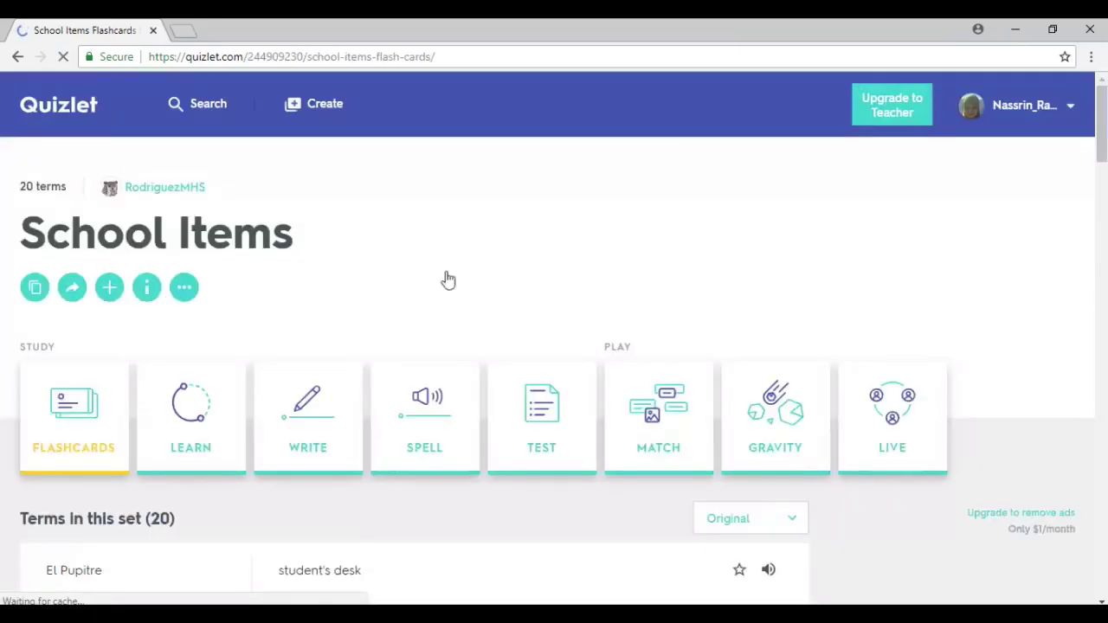
# Step: Look through the set's Spanish and English terms and make an editable copy of the set
pyautogui.scroll(-11, 554, 346)
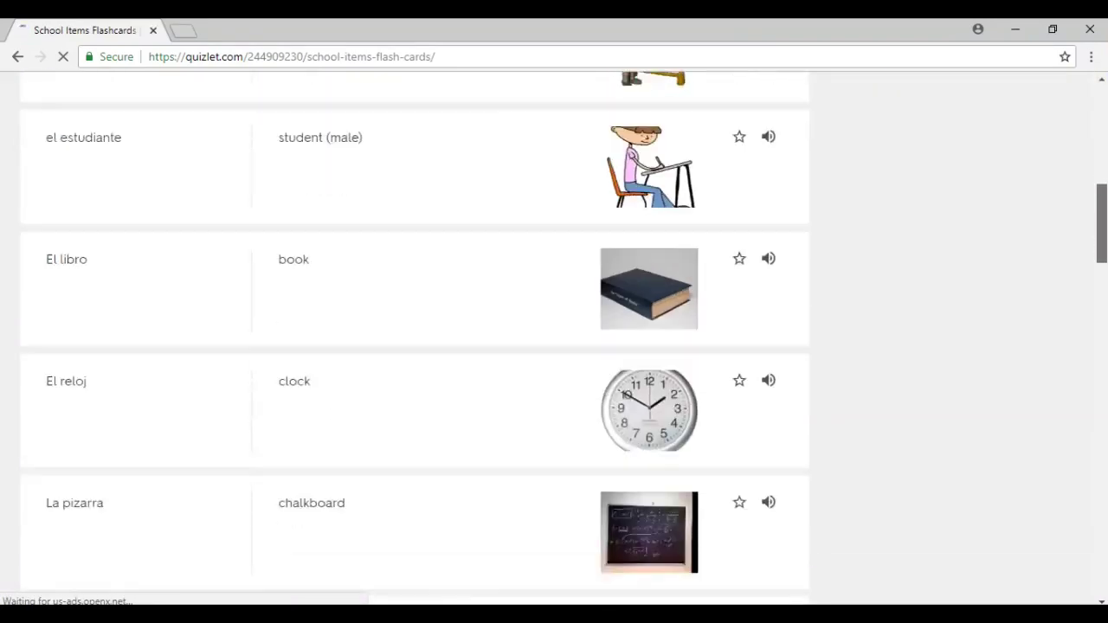
pyautogui.scroll(-8, 554, 346)
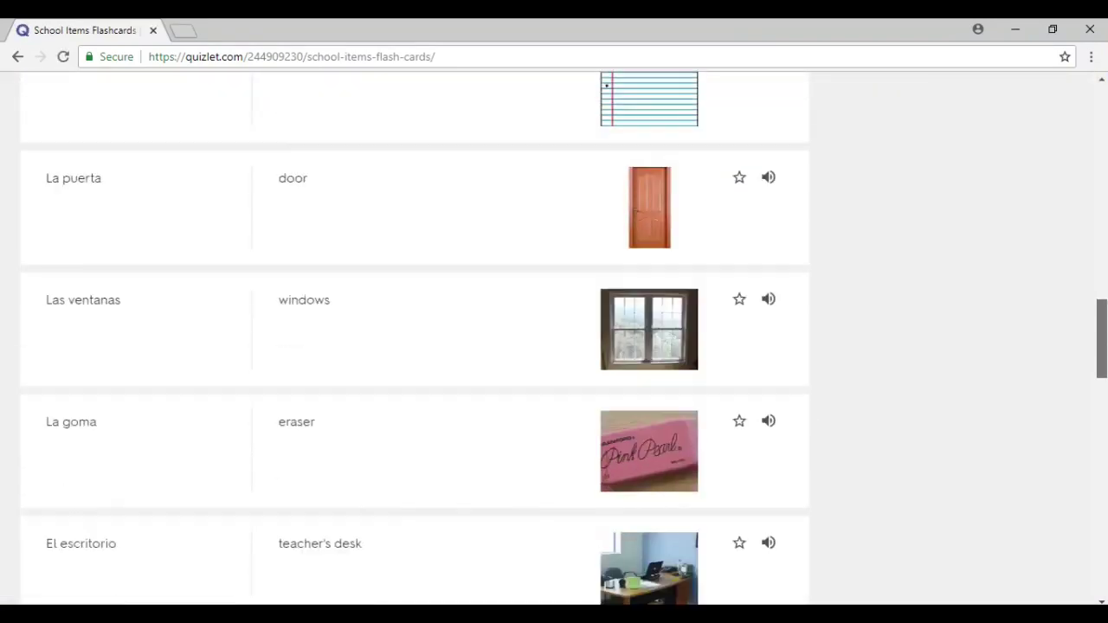
pyautogui.scroll(-5, 554, 346)
pyautogui.scroll(16, 554, 346)
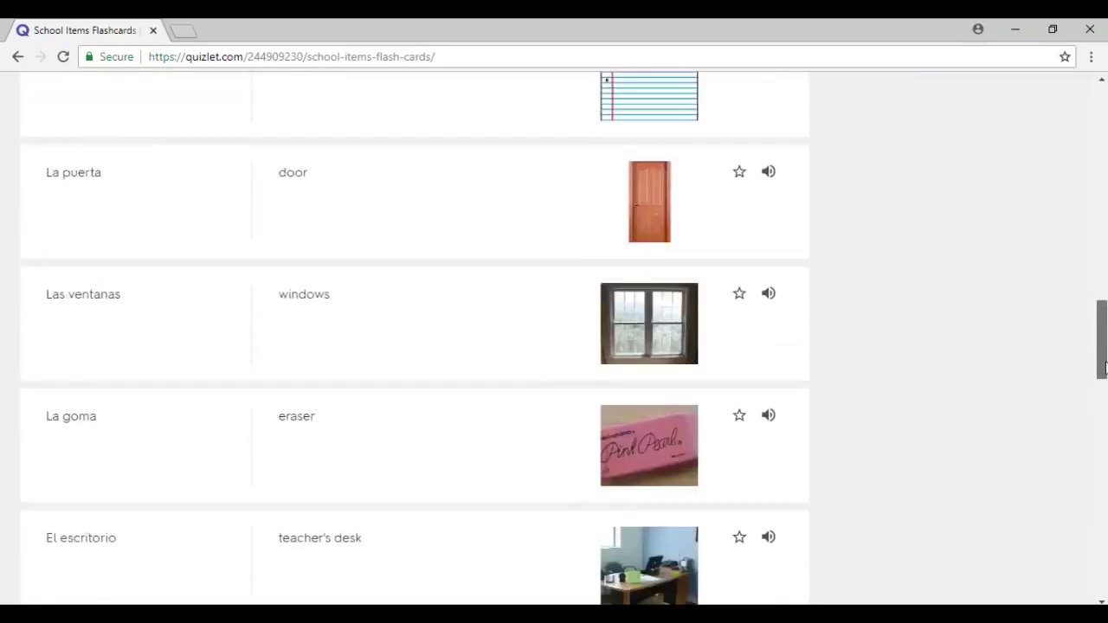
pyautogui.scroll(5, 545, 109)
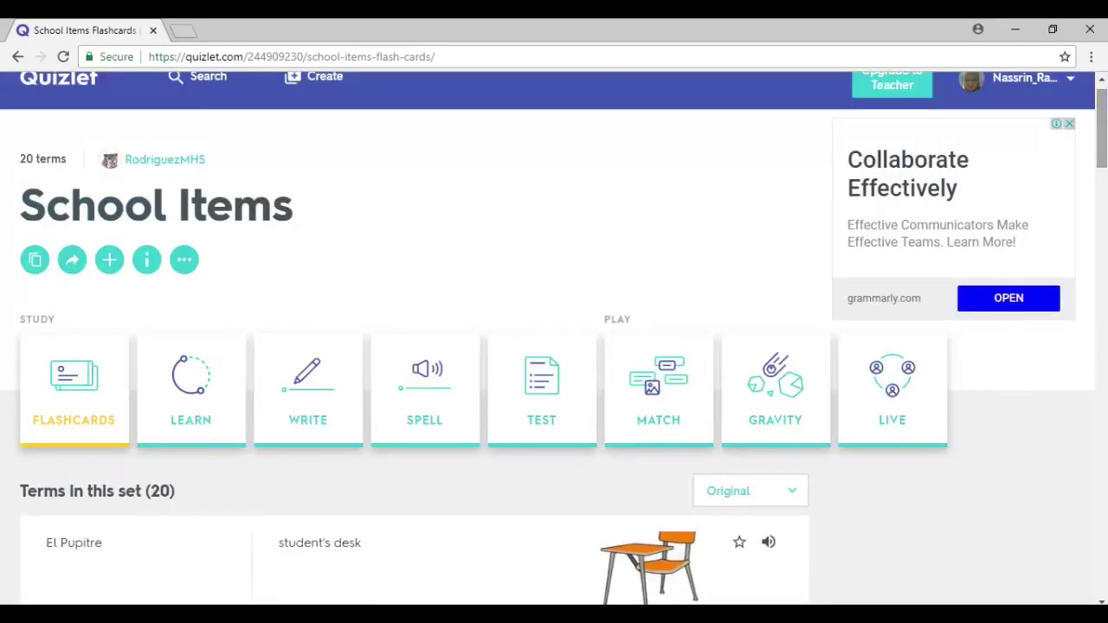
pyautogui.click(21, 262)
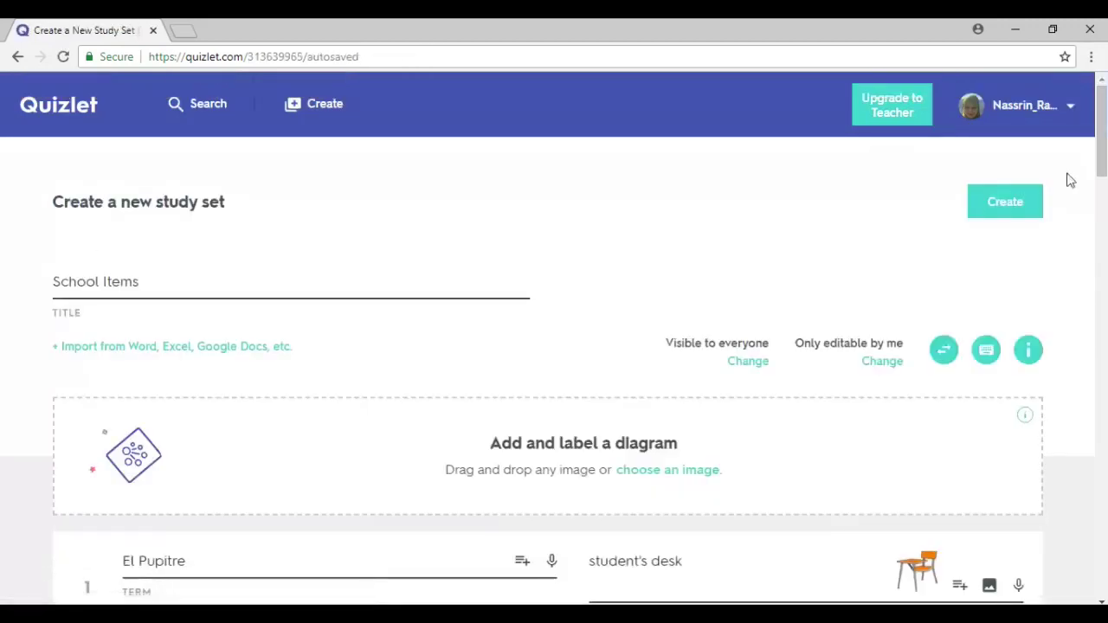
# Step: Review the copied School Items cards and create the new study set from them
pyautogui.scroll(-2, 1102, 124)
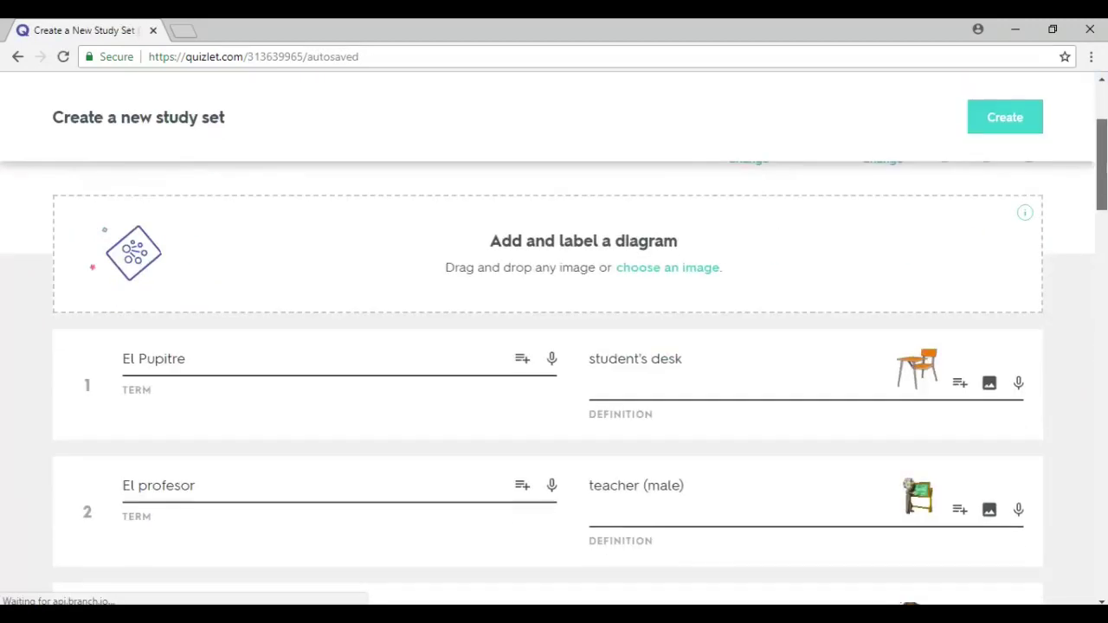
pyautogui.scroll(2, 1102, 124)
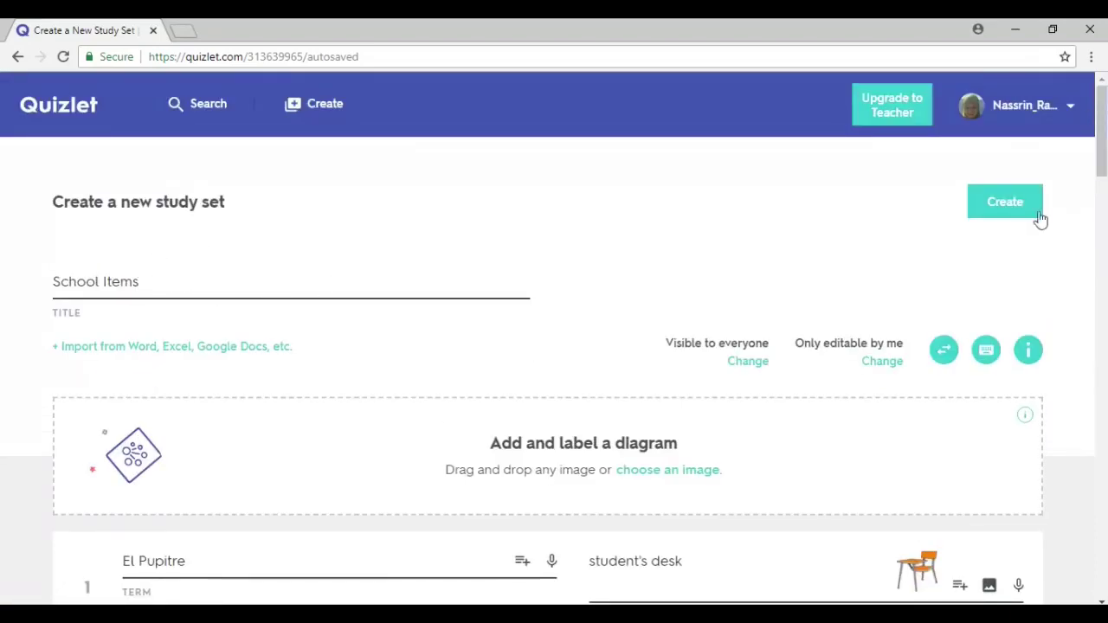
pyautogui.scroll(-4, 1101, 130)
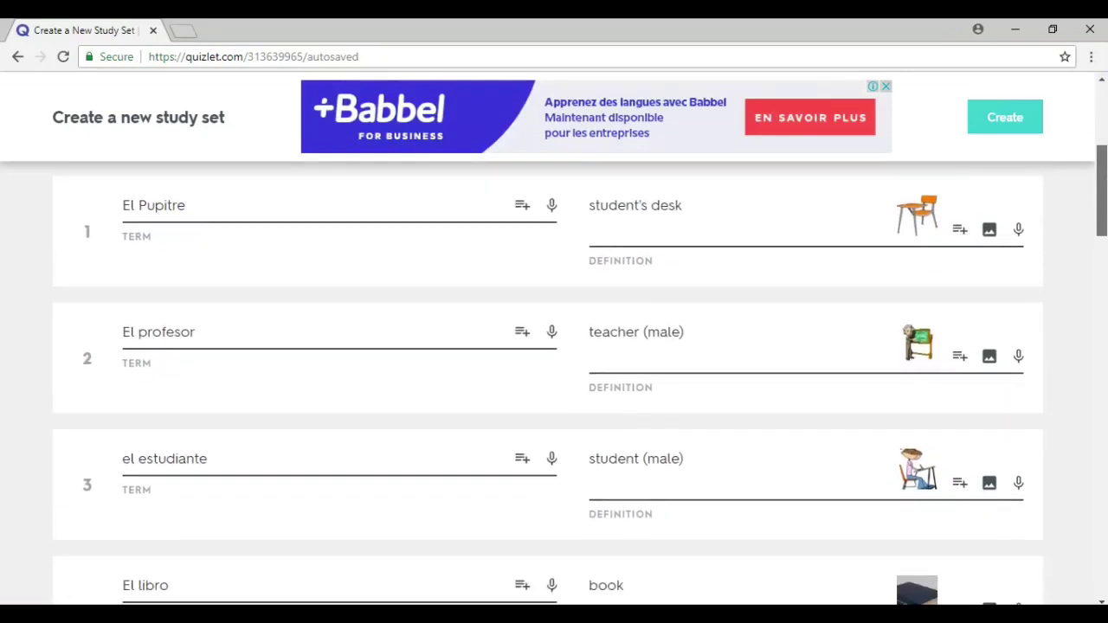
pyautogui.scroll(1, 510, 233)
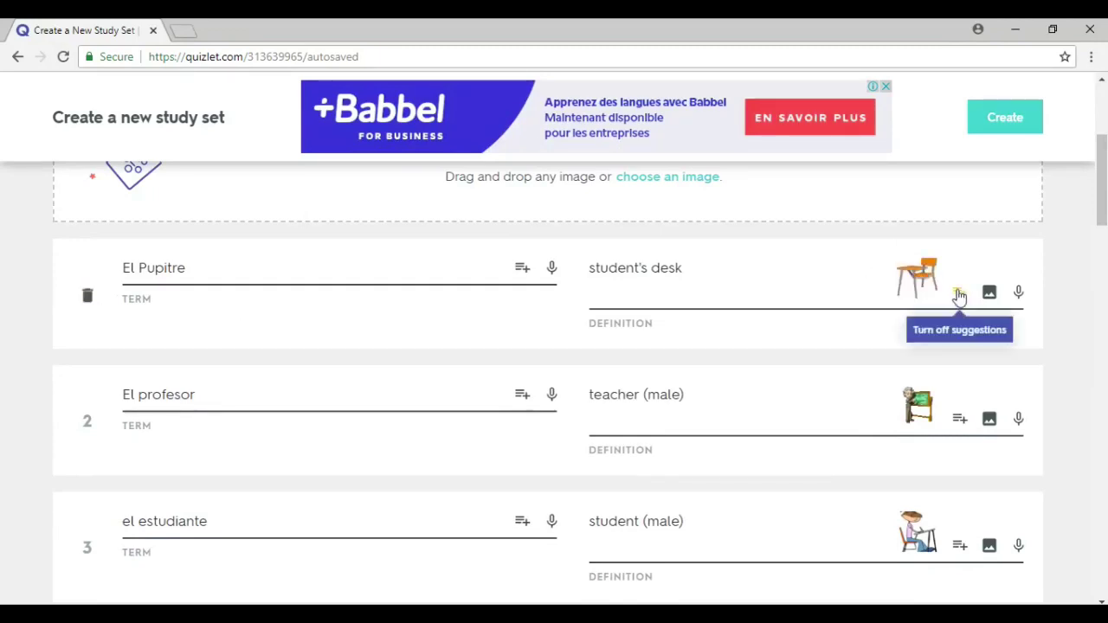
pyautogui.scroll(-10, 1073, 291)
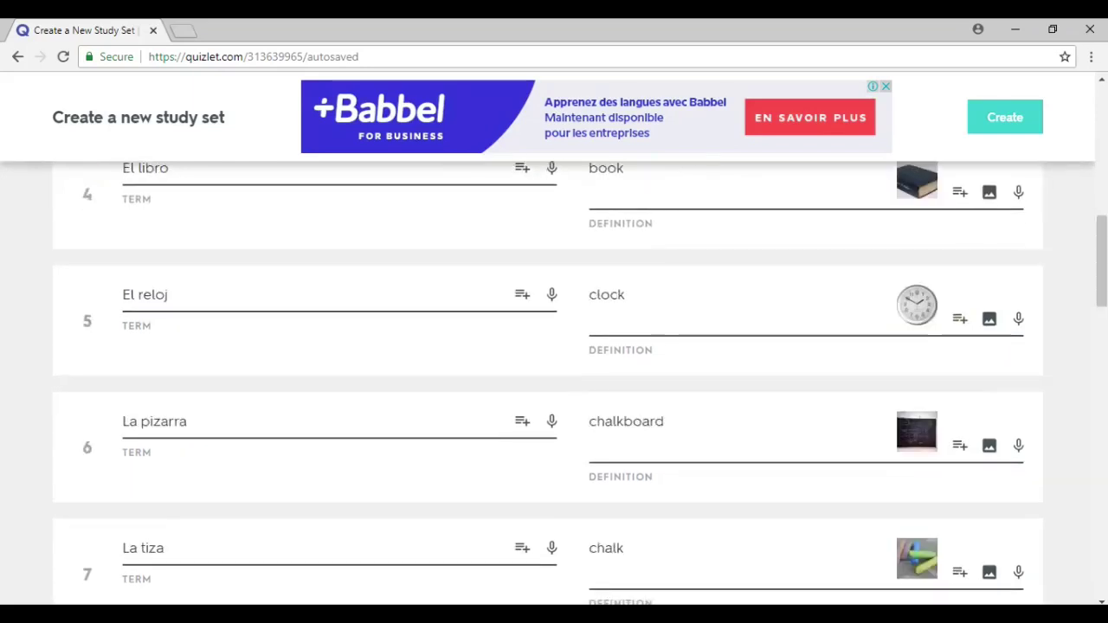
pyautogui.scroll(-5, 580, 384)
pyautogui.moveTo(1103, 388); pyautogui.dragTo(1103, 519)
pyautogui.click(949, 571)
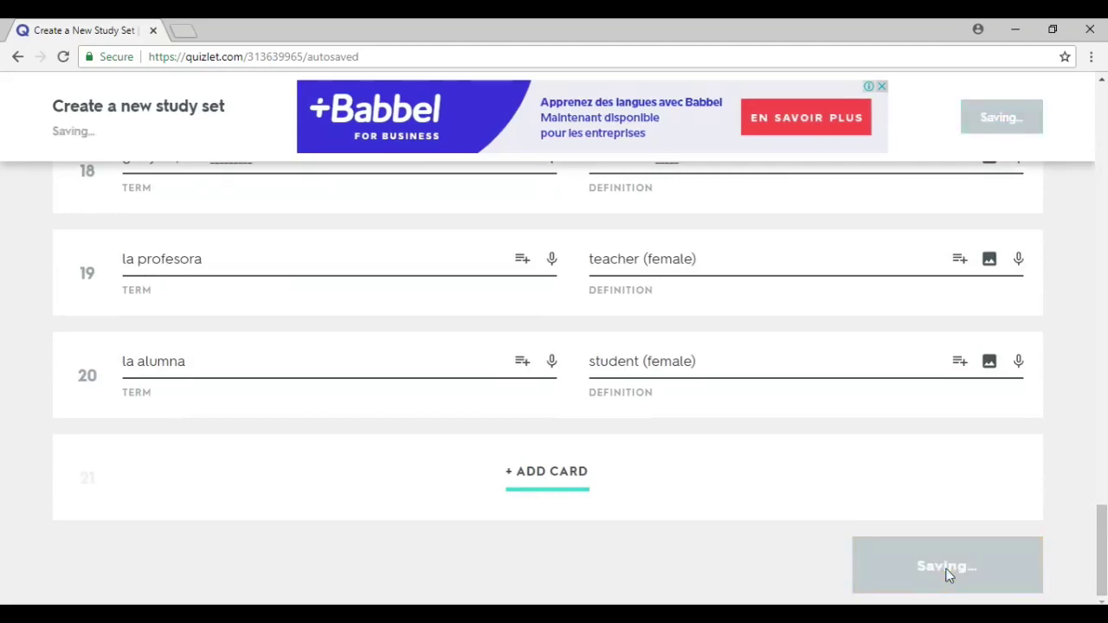